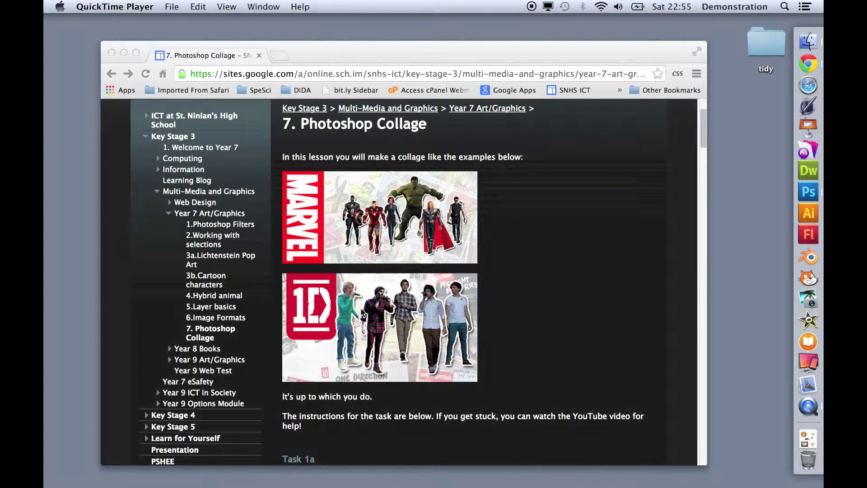
Step: Examine the Photoshop Collage lesson page, including its example collages, task instructions, download table and attached image files
scroll(479, 344, "down", 15)
scroll(475, 357, "down", 15)
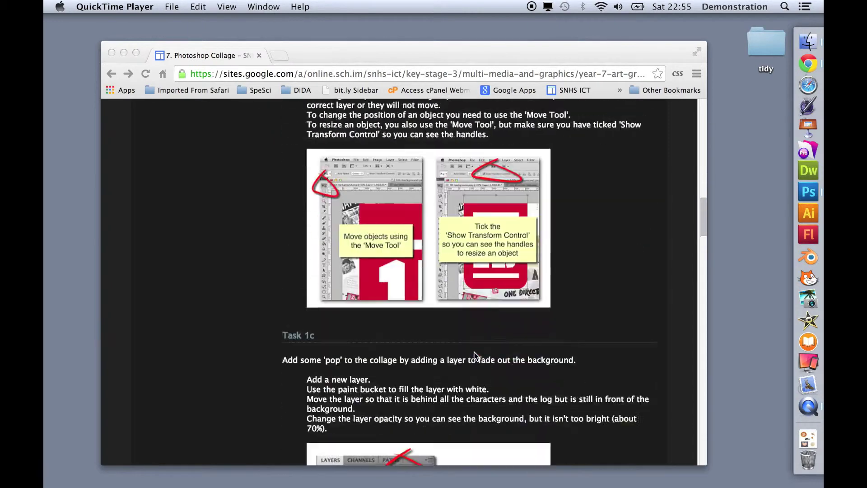
scroll(469, 428, "down", 15)
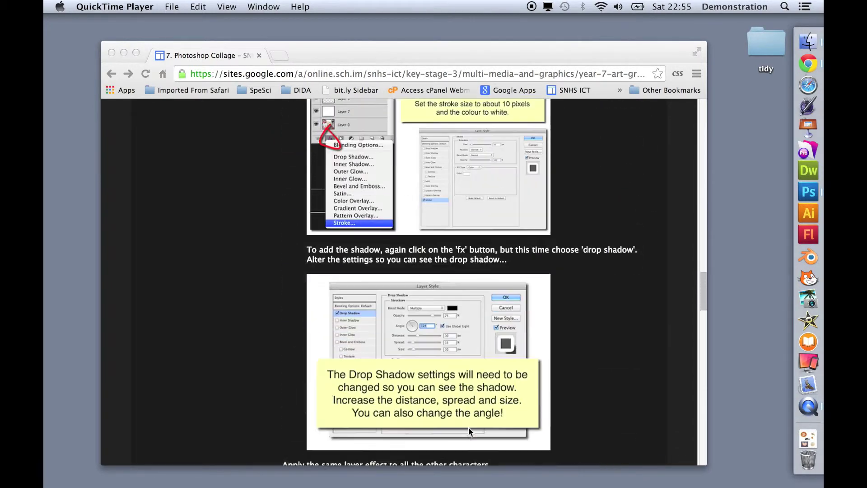
scroll(462, 292, "up", 20)
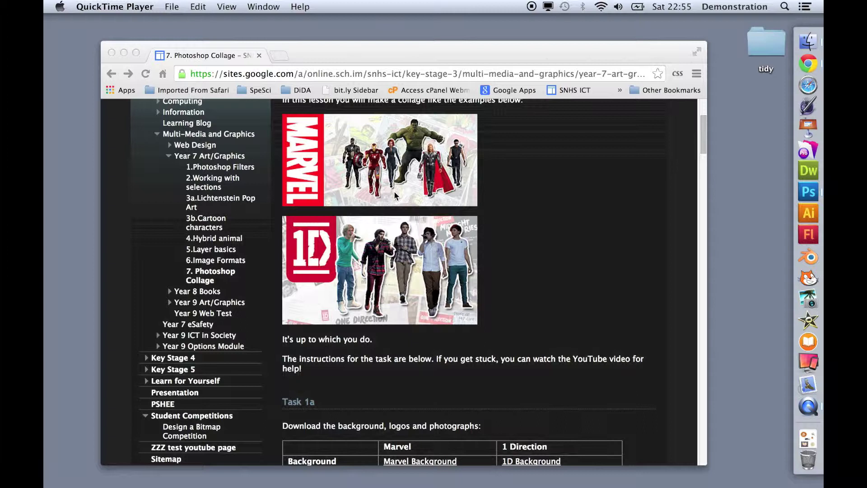
scroll(582, 344, "down", 5)
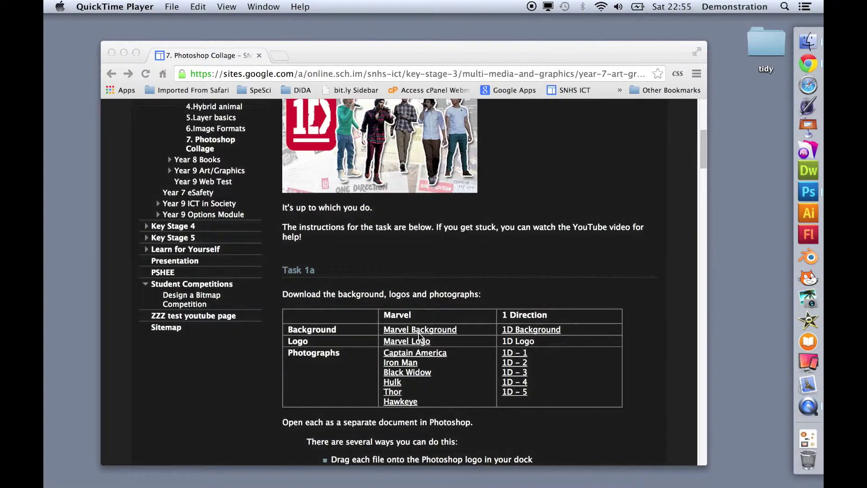
scroll(414, 398, "down", 20)
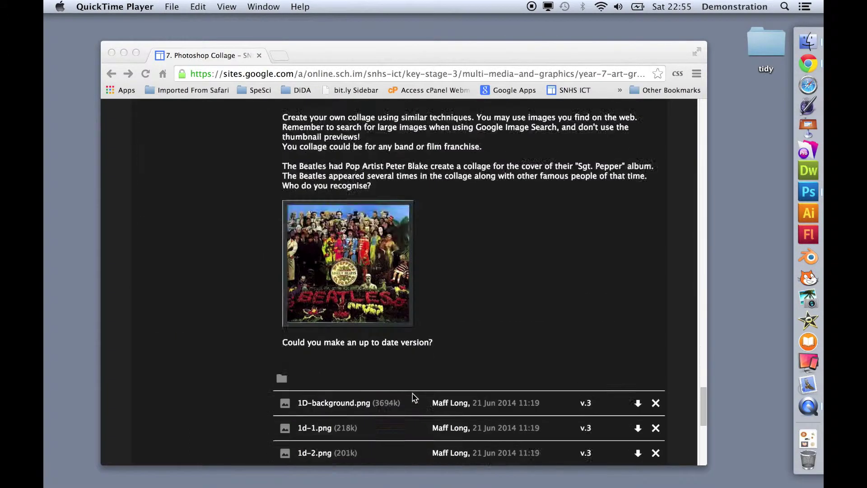
scroll(413, 398, "up", 5)
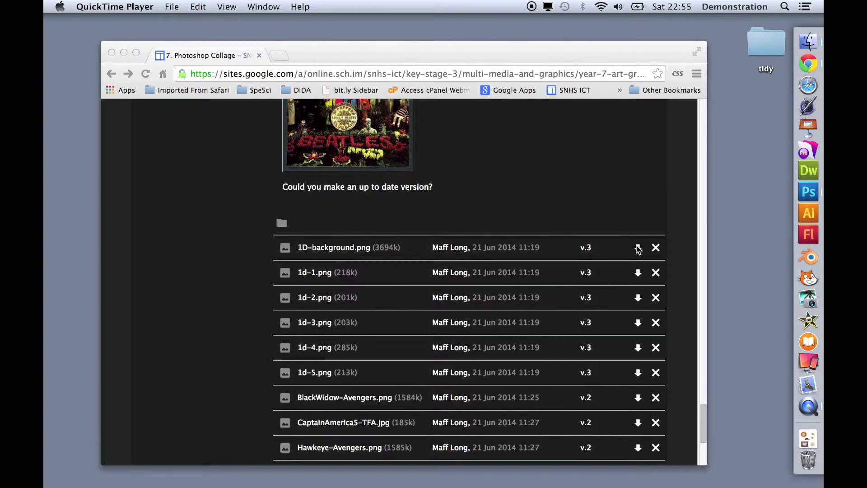
scroll(534, 176, "up", 20)
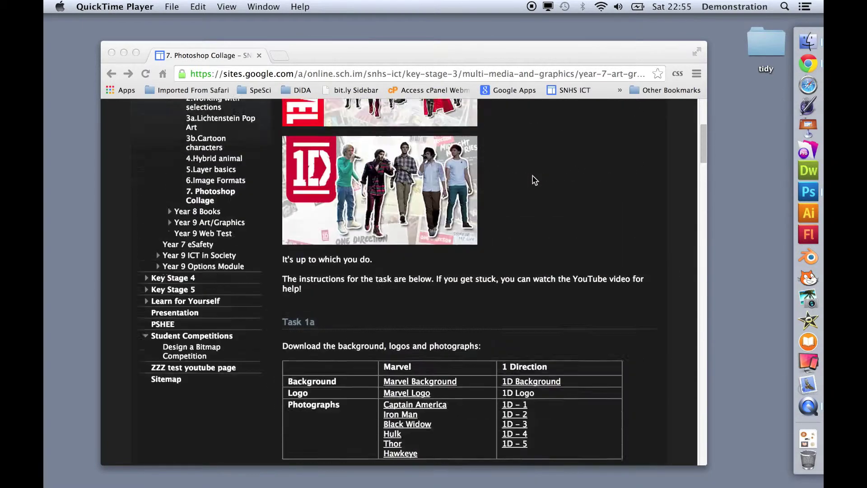
Step: Open the Marvel Background image from the Task 1a table, save a copy to the desktop and close the image
scroll(551, 275, "down", 7)
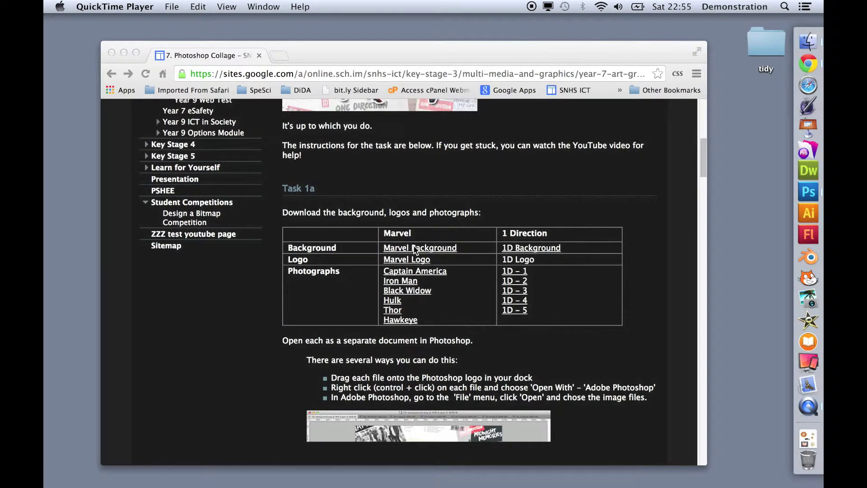
left_click(438, 248)
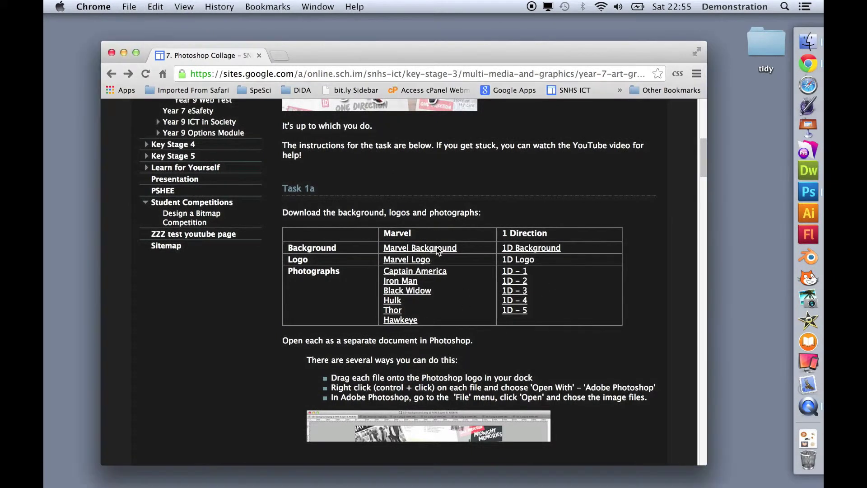
left_click(448, 250)
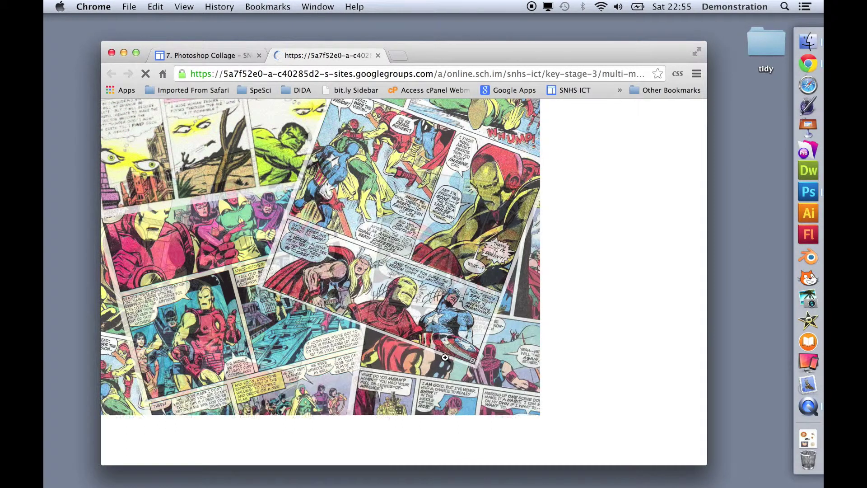
left_click_drag(304, 219, 747, 228)
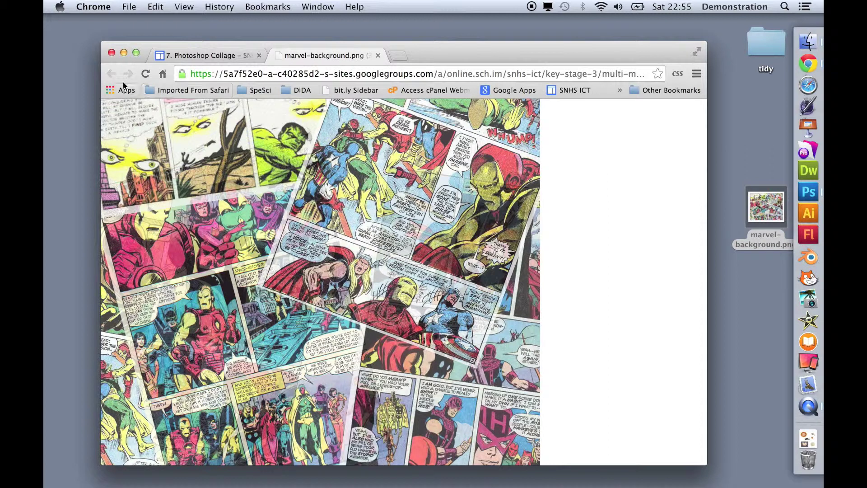
left_click(379, 56)
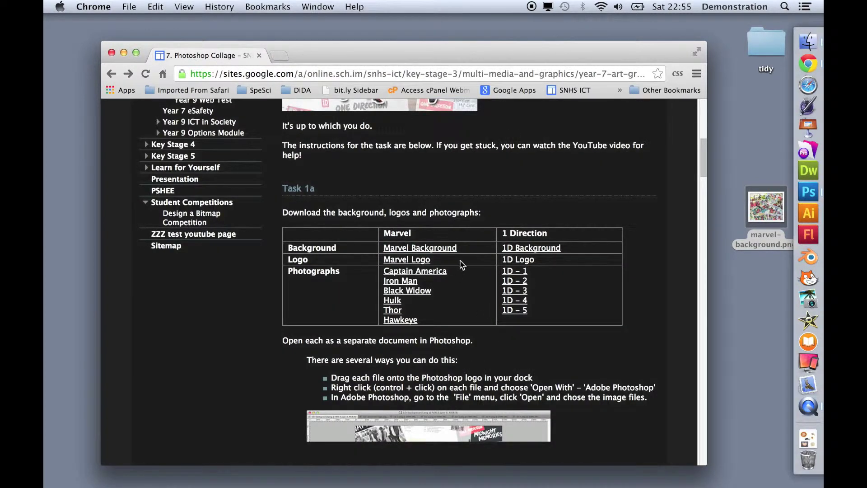
Step: Save the linked Marvel Logo file as marvel-logo into a new desktop folder named marvel
right_click(420, 263)
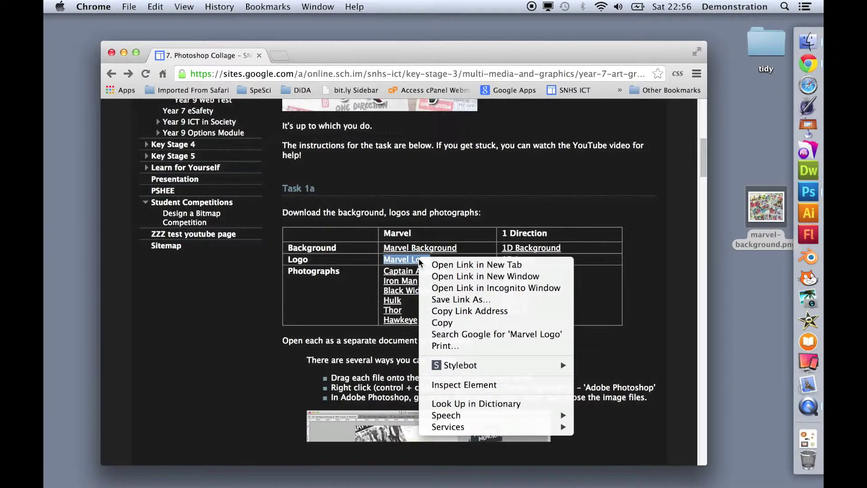
left_click(459, 301)
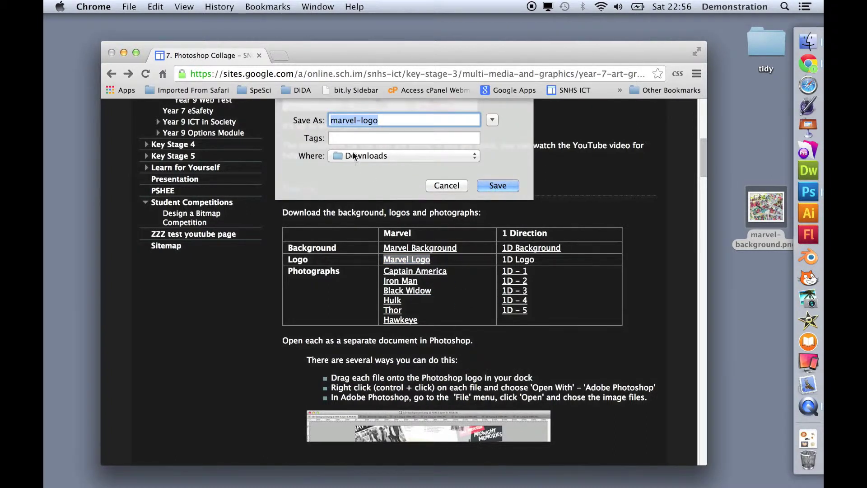
left_click(493, 120)
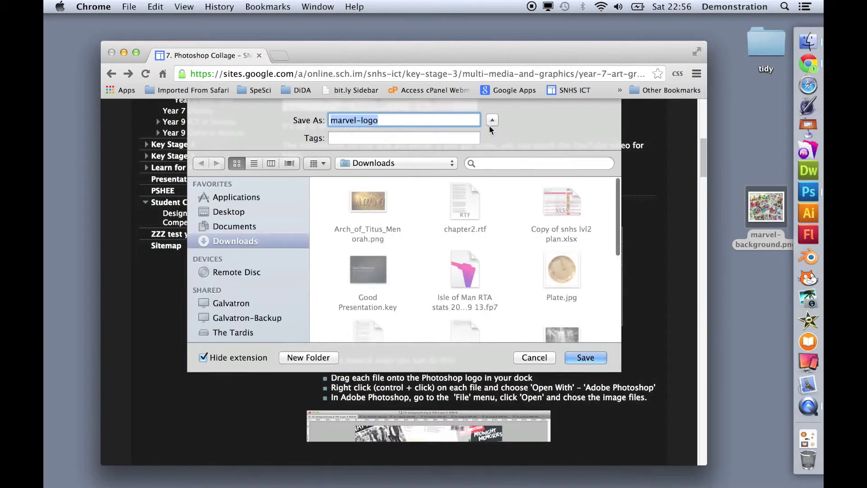
left_click(231, 211)
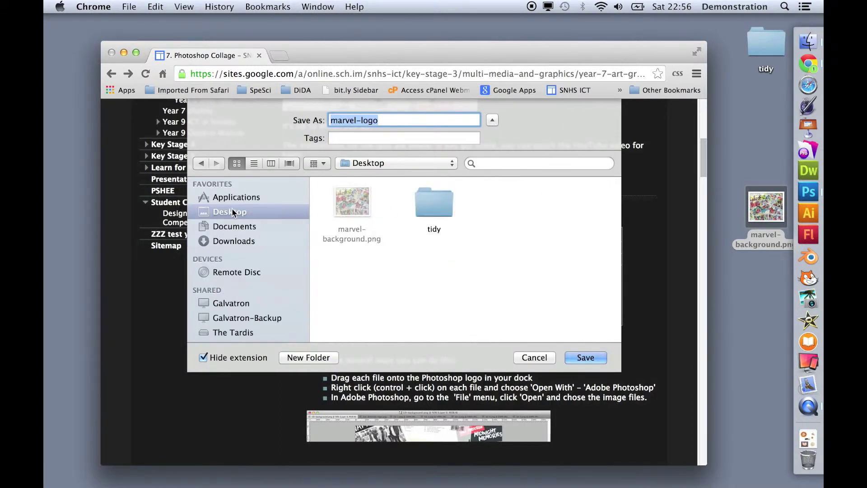
left_click(308, 357)
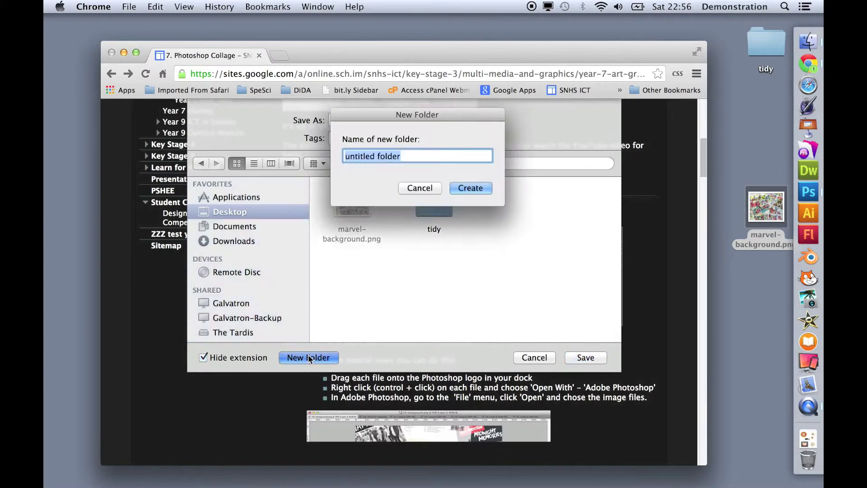
type("marvel")
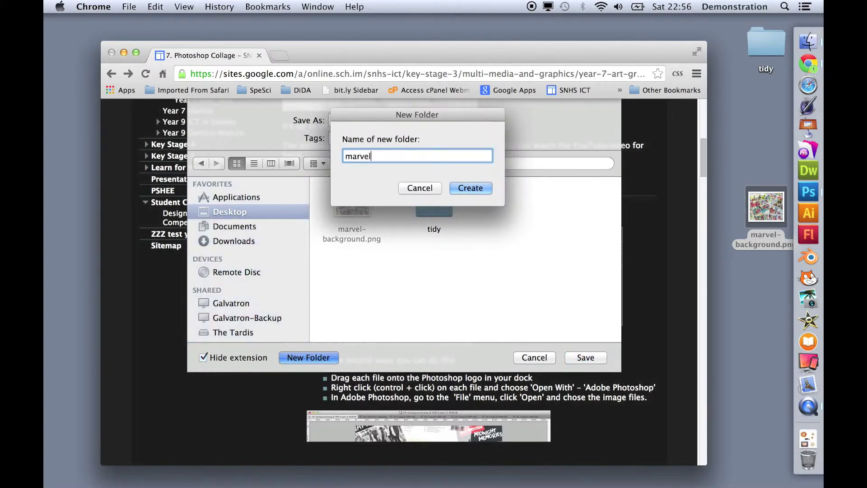
left_click(470, 187)
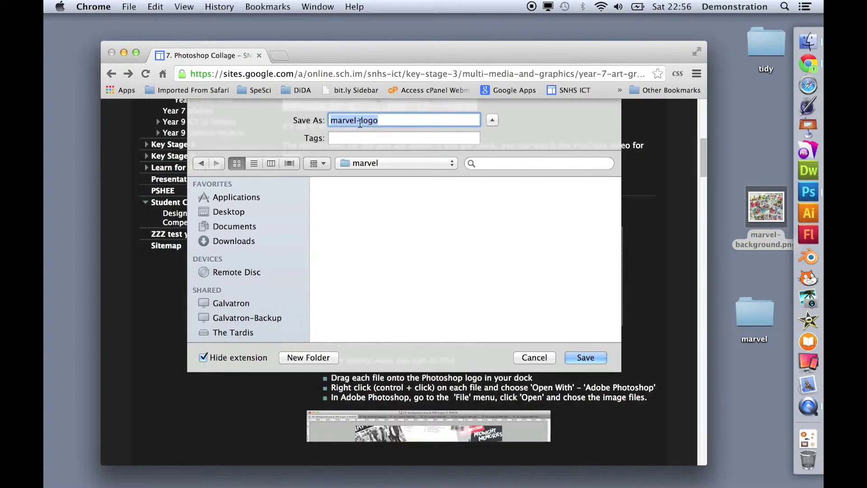
left_click(587, 358)
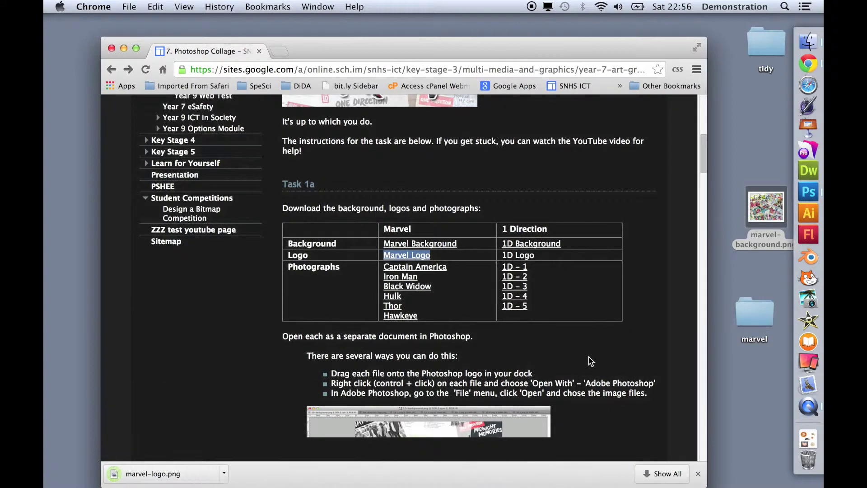
Step: Move marvel-background.png from the desktop into the marvel folder and return to the lesson page
left_click(755, 307)
double_click(755, 309)
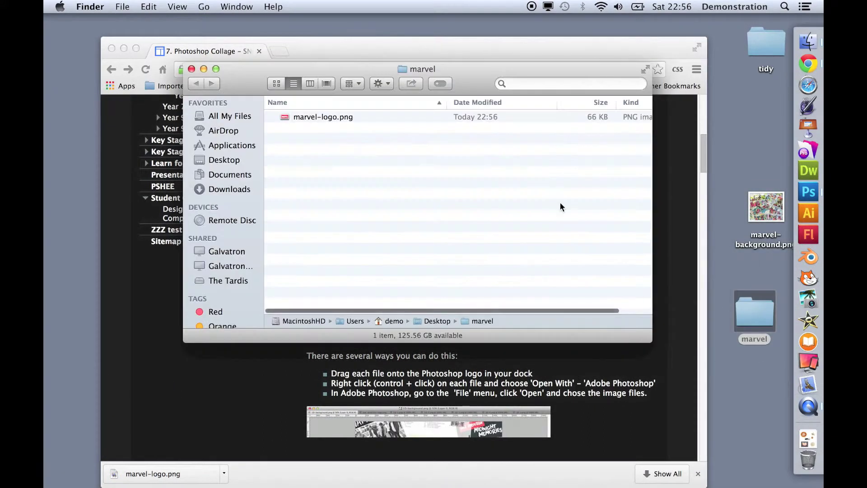
left_click_drag(767, 206, 318, 198)
left_click(150, 300)
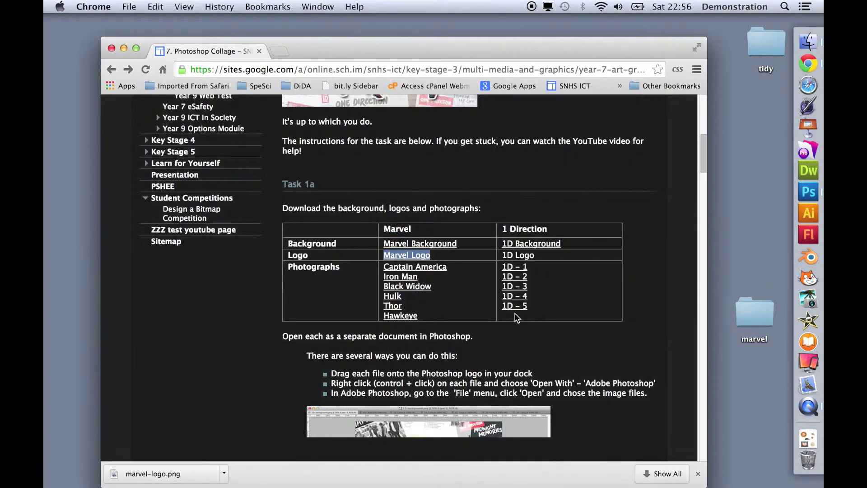
Step: Save the linked Captain America and Iron Man photographs into the marvel folder as CaptainAmerica5-TFA and IronMan-Avengers
right_click(434, 275)
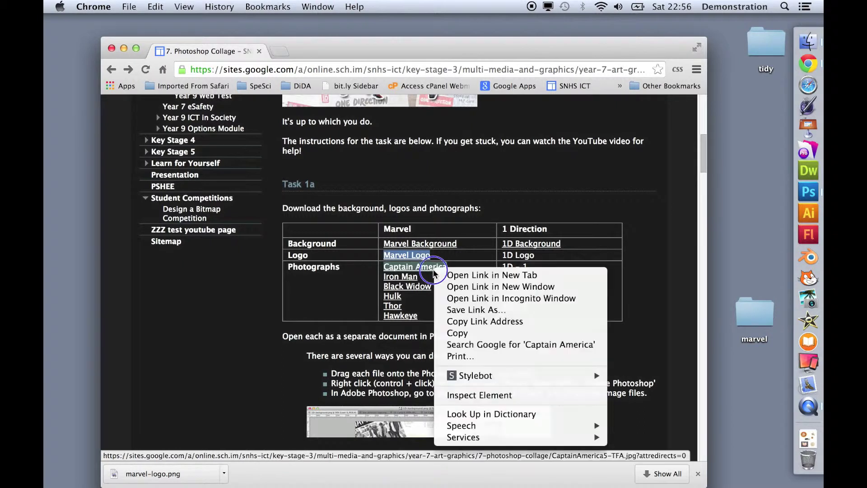
left_click(491, 312)
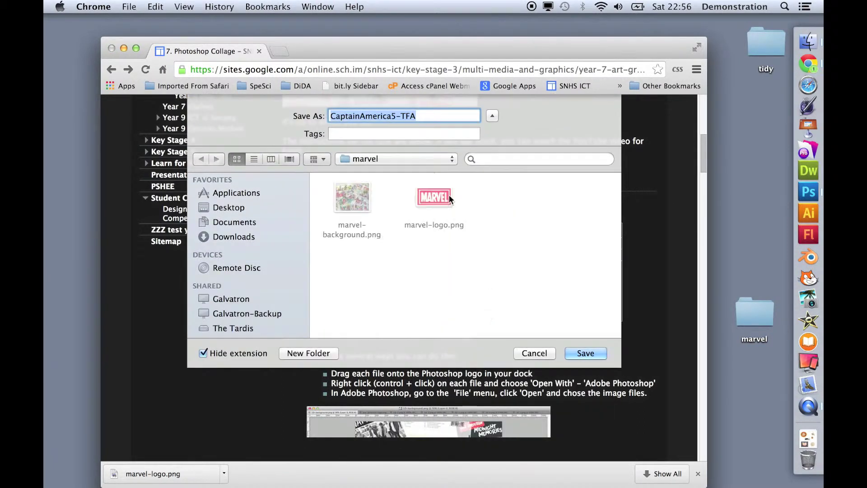
left_click(586, 353)
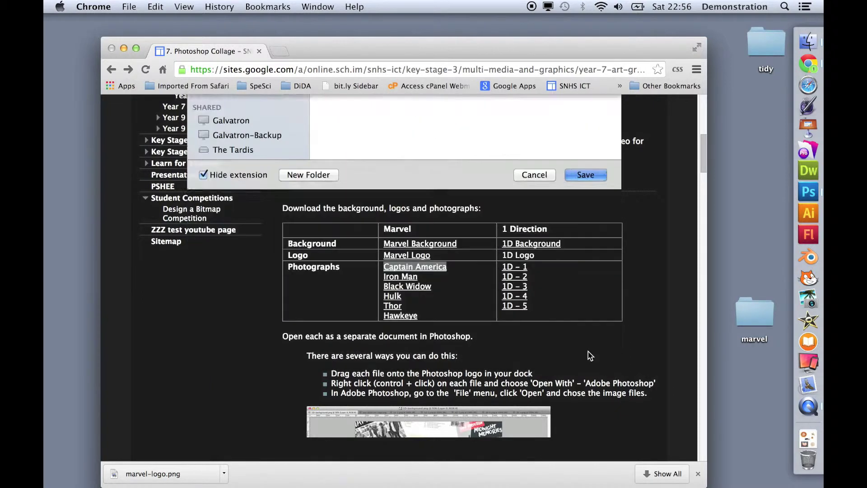
right_click(409, 277)
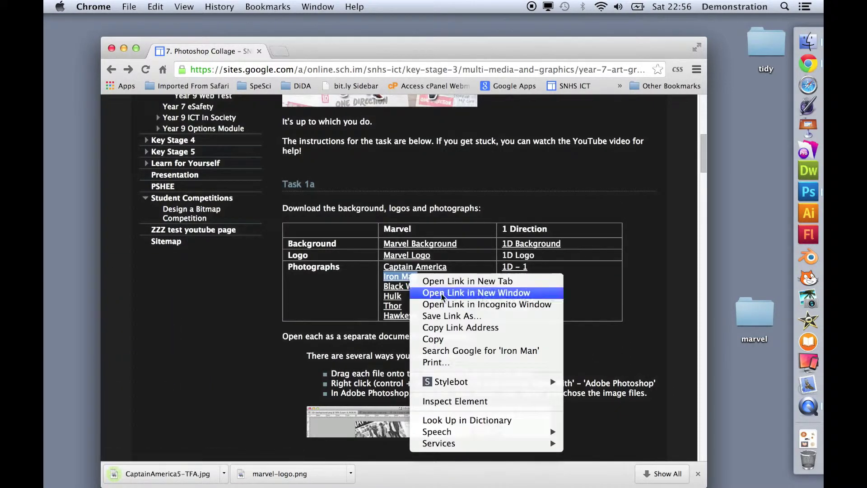
left_click(451, 316)
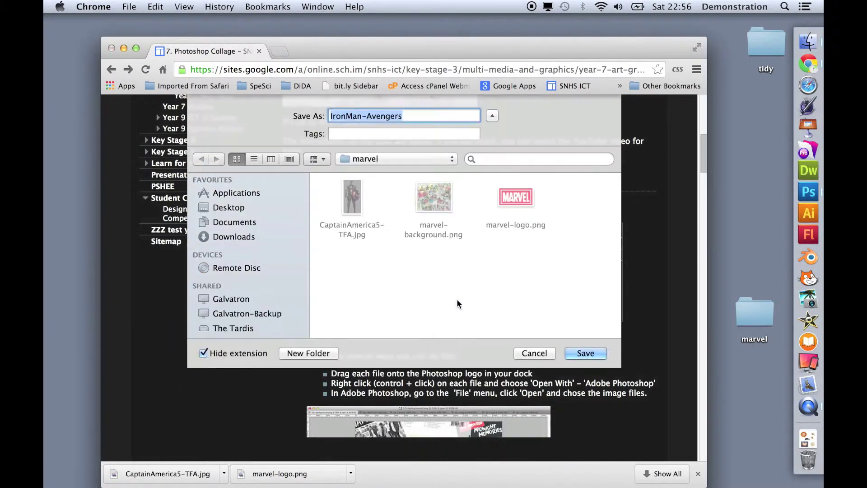
left_click(587, 355)
Step: Save the linked Black Widow and Hulk photographs into the marvel folder as BlackWidow-Avengers and Hulk2-Avengers
right_click(402, 285)
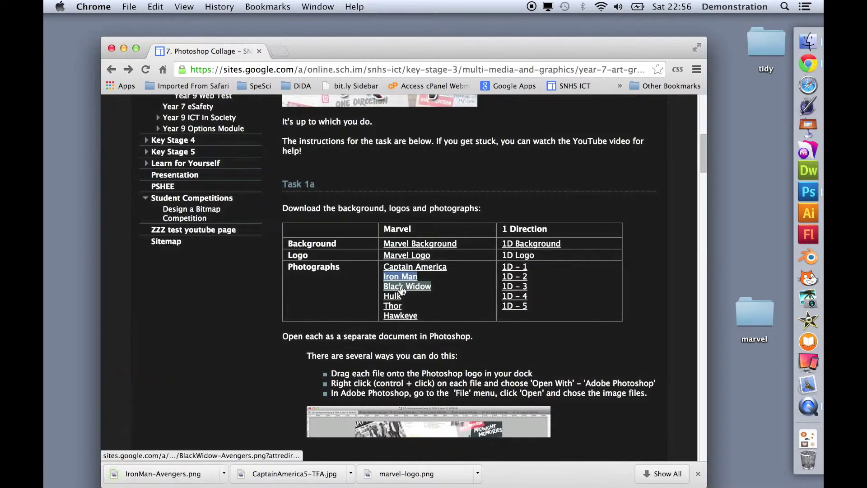
left_click(448, 326)
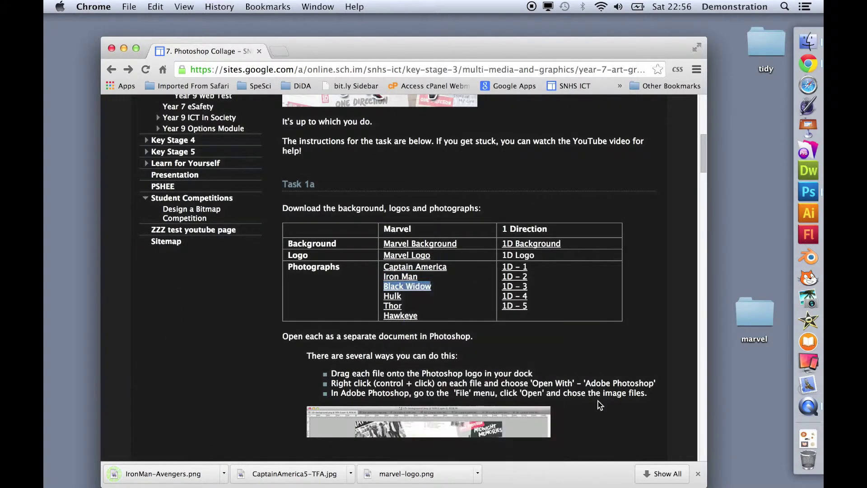
left_click(587, 353)
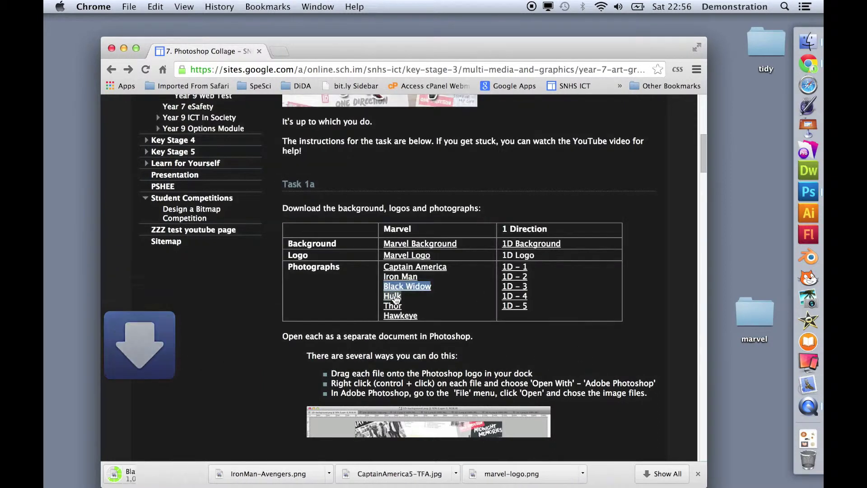
right_click(394, 299)
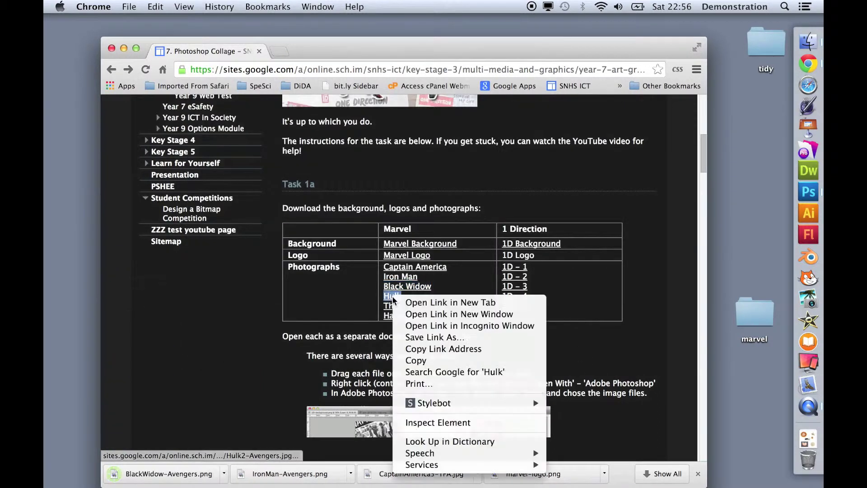
left_click(457, 336)
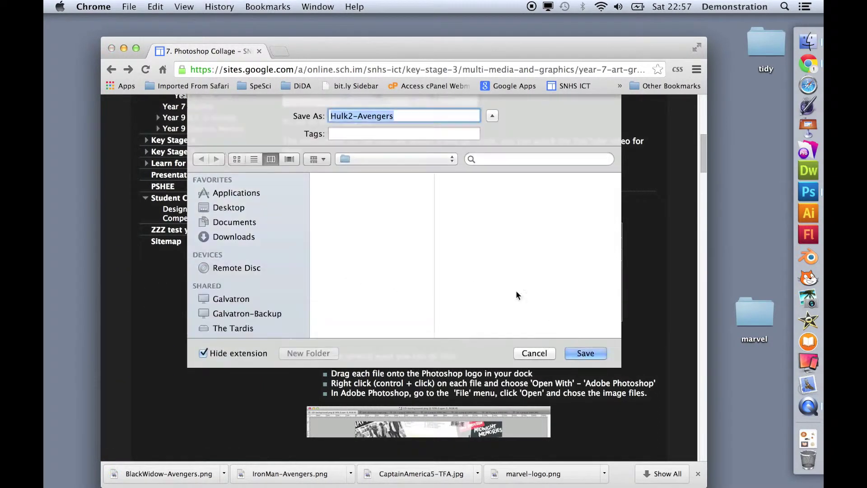
left_click(589, 353)
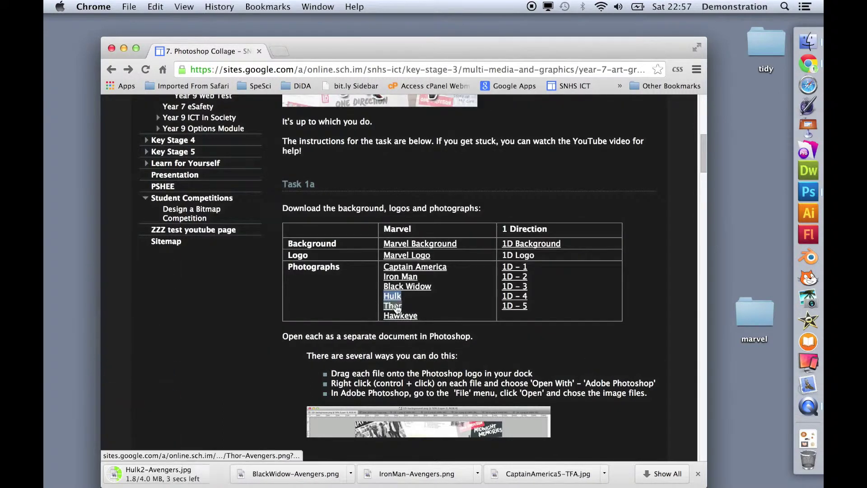
Step: Save the linked Thor and Hawkeye photographs into the marvel folder as Thor-Avengers and Hawkeye-Avengers
right_click(394, 304)
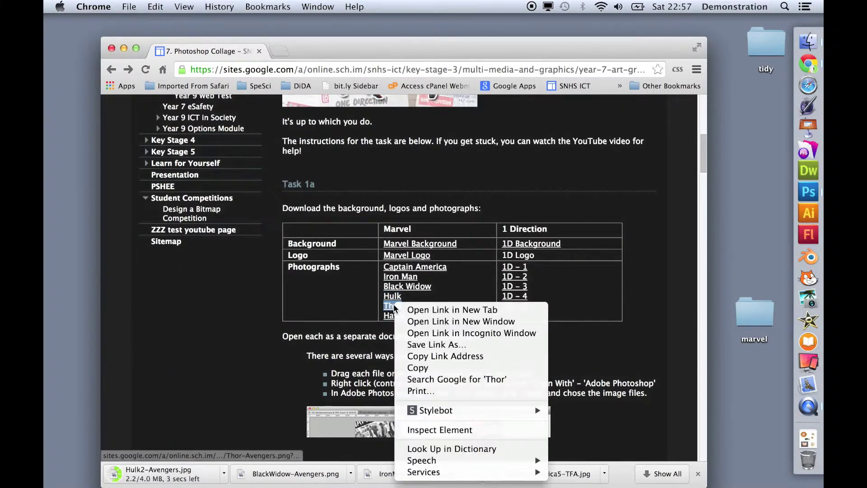
left_click(451, 346)
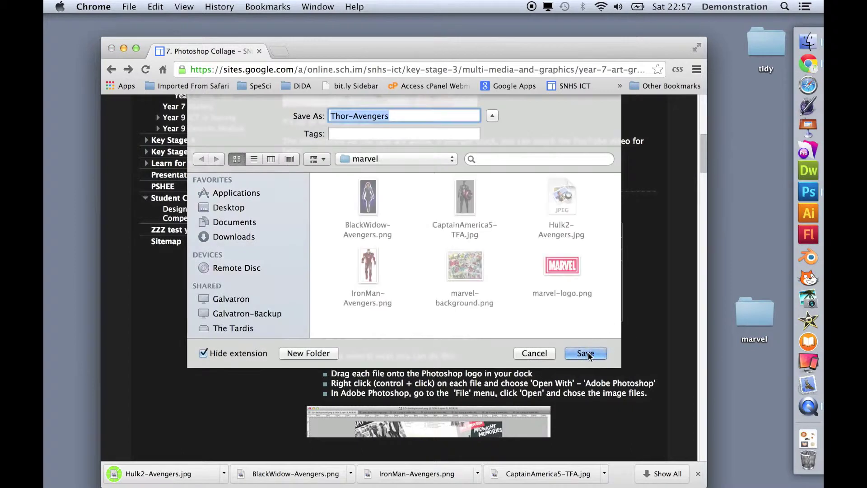
left_click(587, 353)
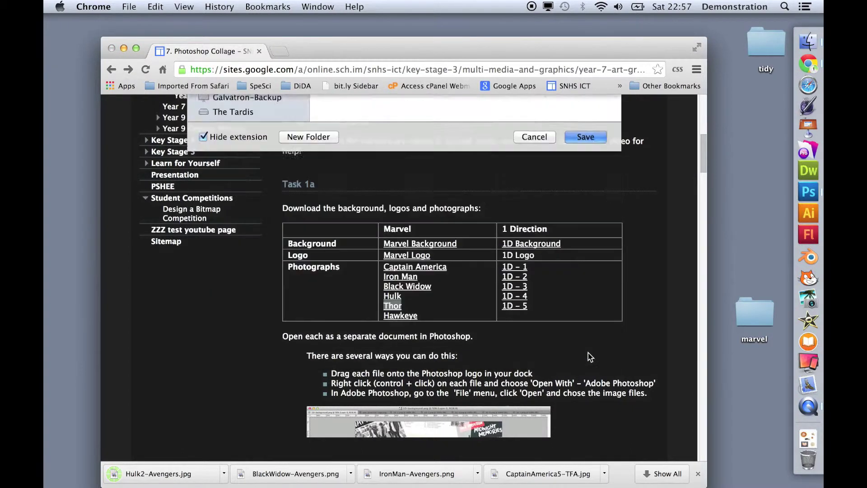
right_click(407, 318)
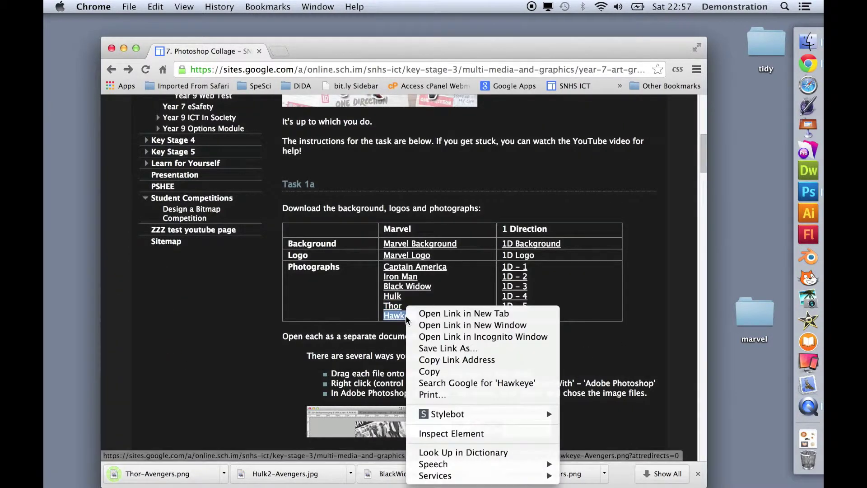
left_click(464, 348)
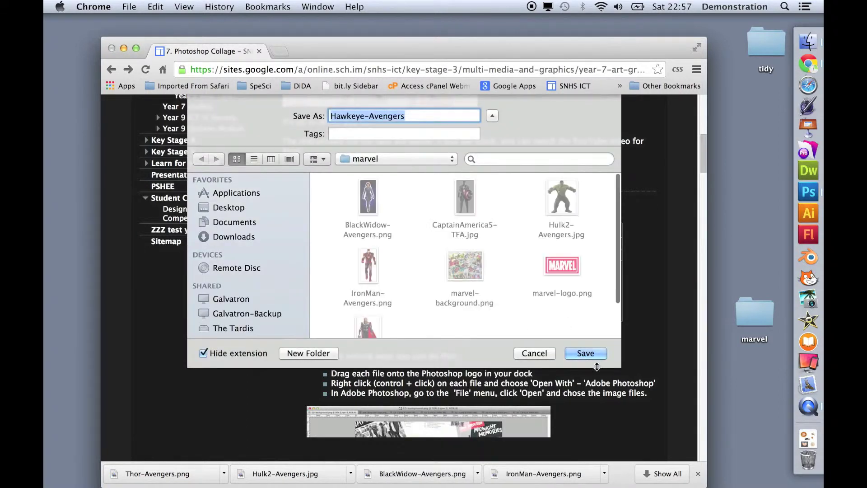
left_click(586, 356)
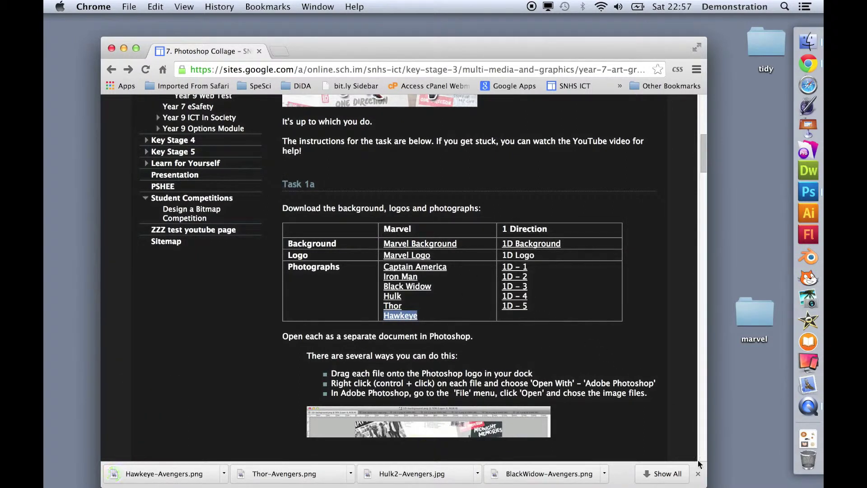
left_click(698, 473)
Step: Open the marvel folder from the desktop, move its window clear, and review the lesson's instructions for opening the files in Photoshop
double_click(761, 313)
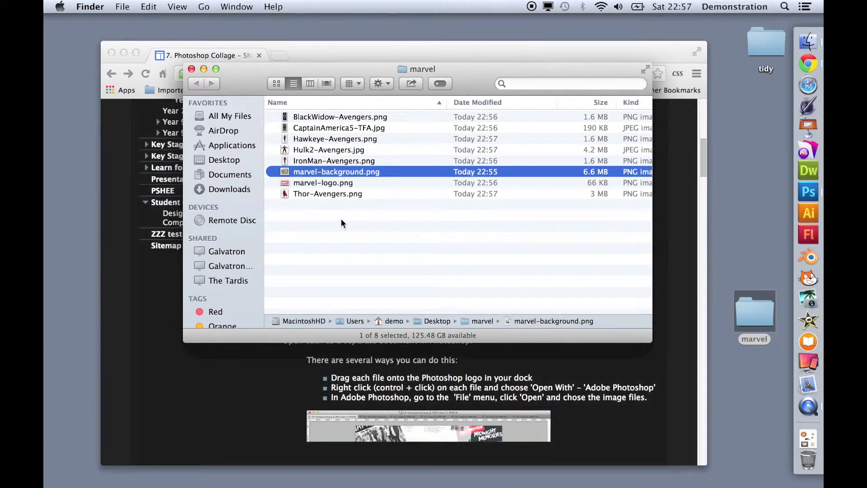
left_click_drag(476, 82, 548, 34)
left_click(190, 395)
scroll(416, 350, "down", 5)
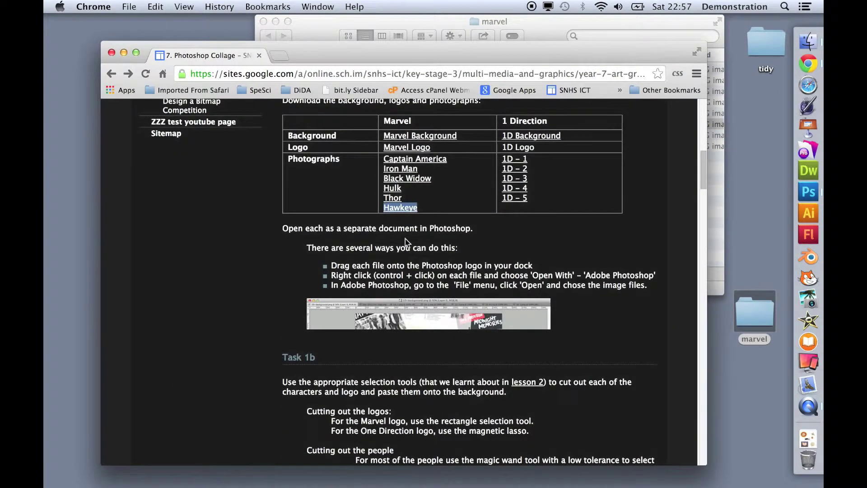
Step: Open BlackWidow-Avengers.png from the marvel folder in Adobe Photoshop CS5.1
left_click(548, 28)
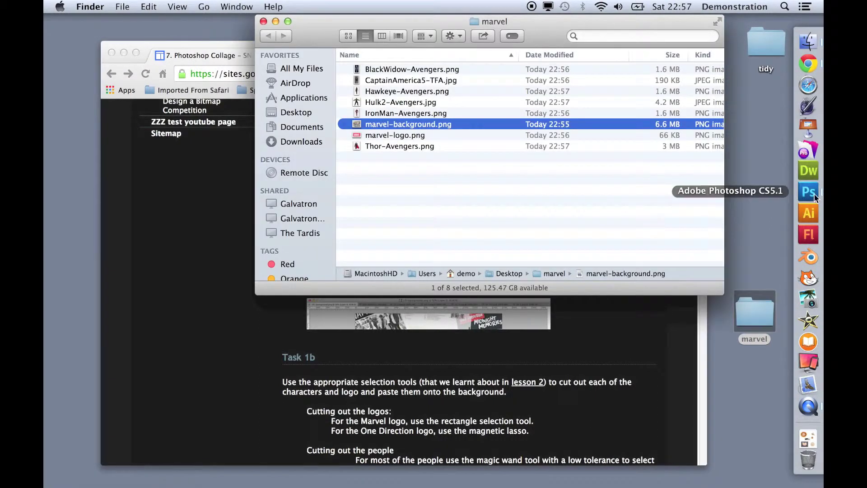
left_click(420, 71)
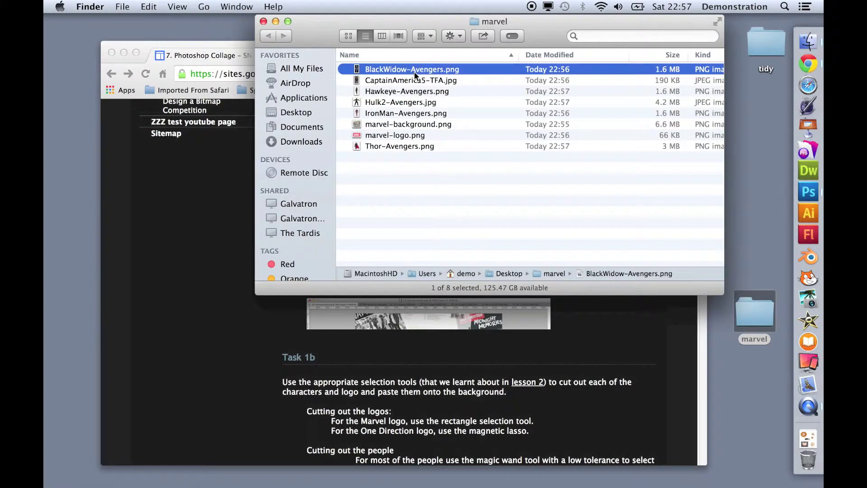
left_click_drag(417, 68, 807, 196)
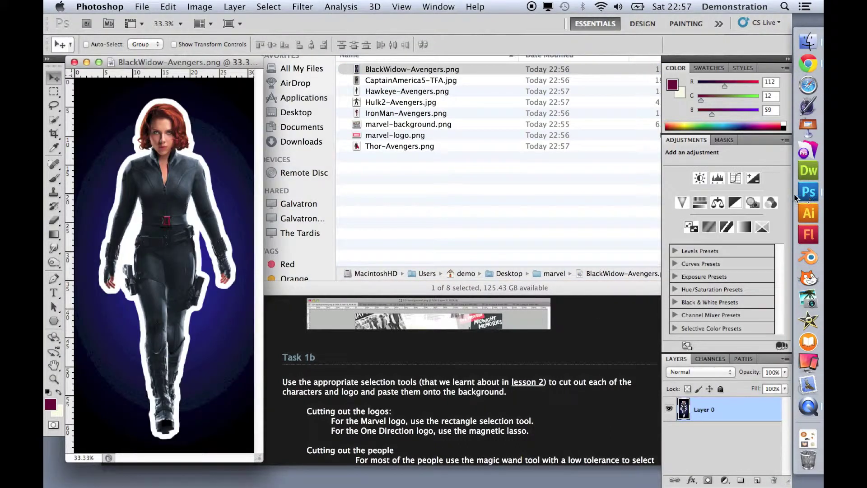
Step: Open CaptainAmerica5-TFA.jpg from the marvel folder using Photoshop's own Open command
left_click(143, 6)
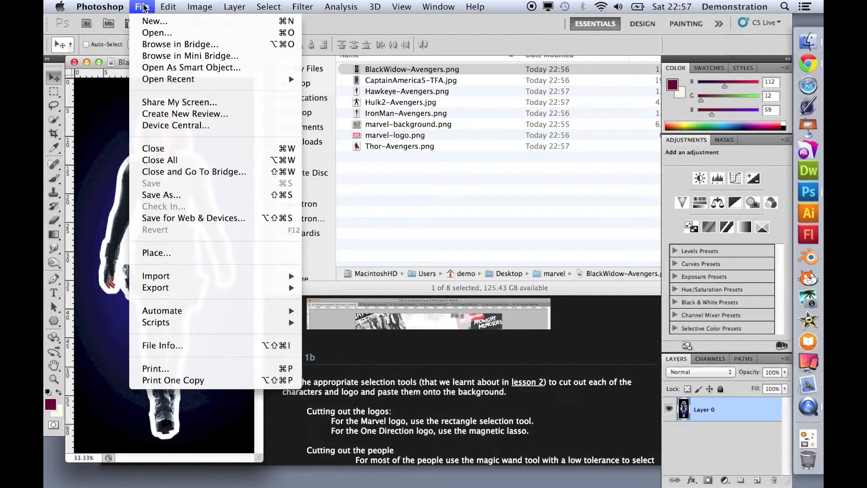
left_click(155, 30)
double_click(366, 122)
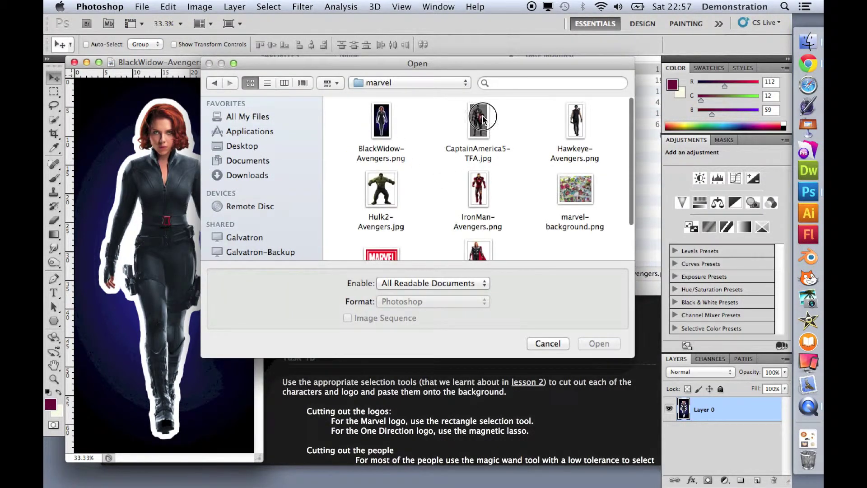
left_click(483, 120)
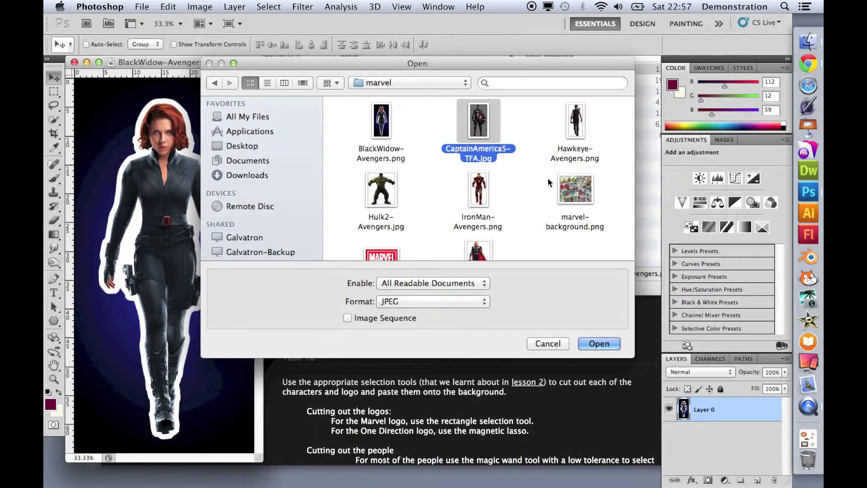
left_click(597, 343)
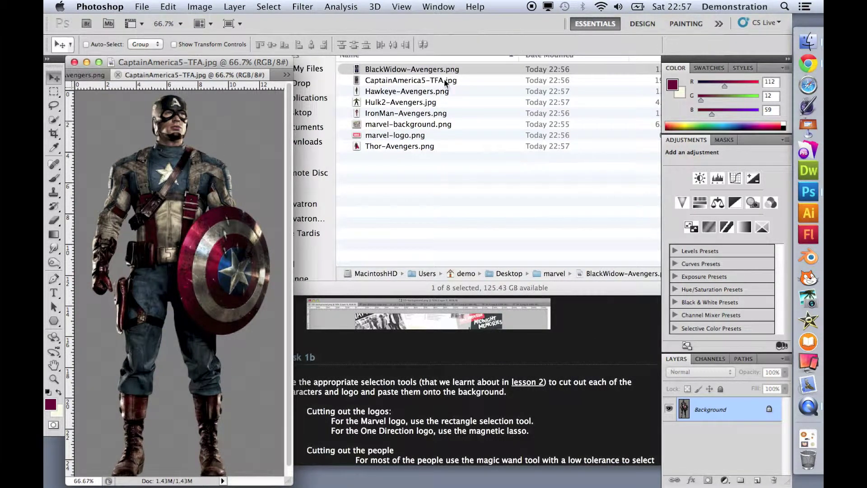
Step: Open the six remaining files, Hawkeye-Avengers.png through Thor-Avengers.png, from the marvel folder together in Adobe Photoshop CS5.1
left_click(408, 91)
left_click(408, 92)
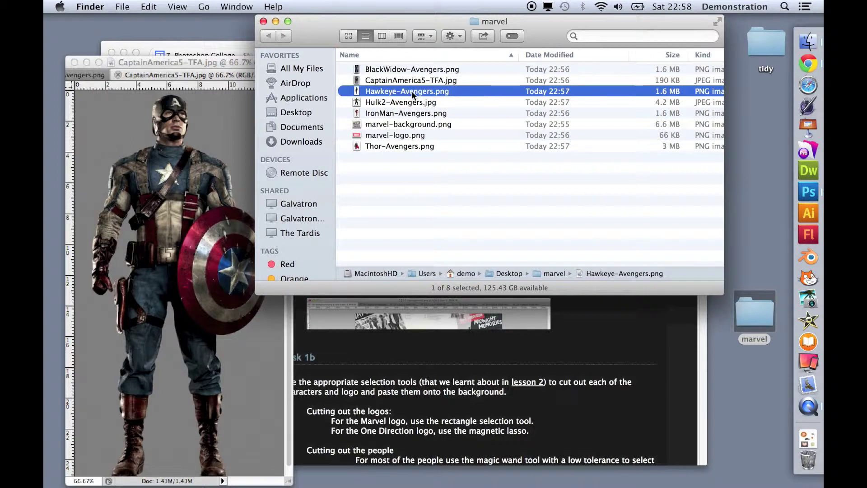
left_click(412, 147, "shift")
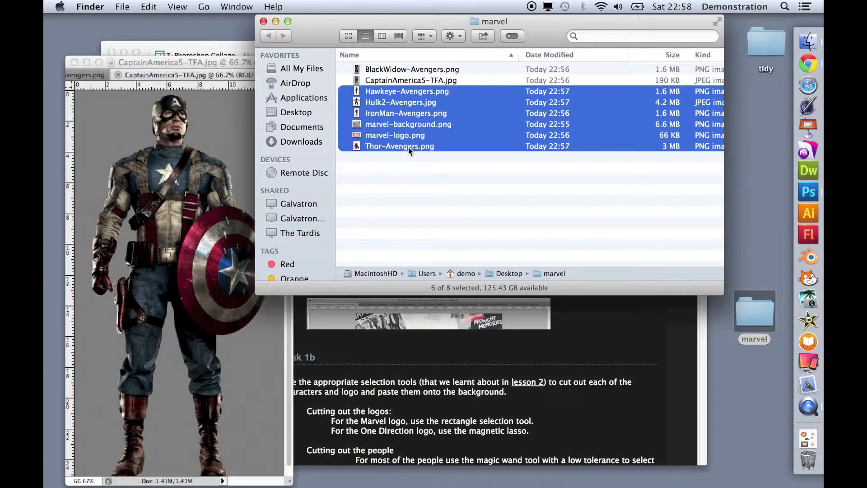
right_click(408, 149)
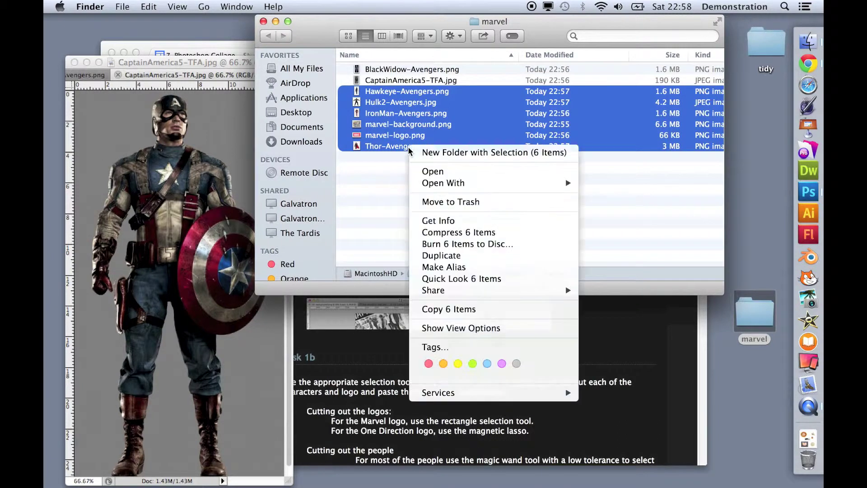
mouse_move(497, 183)
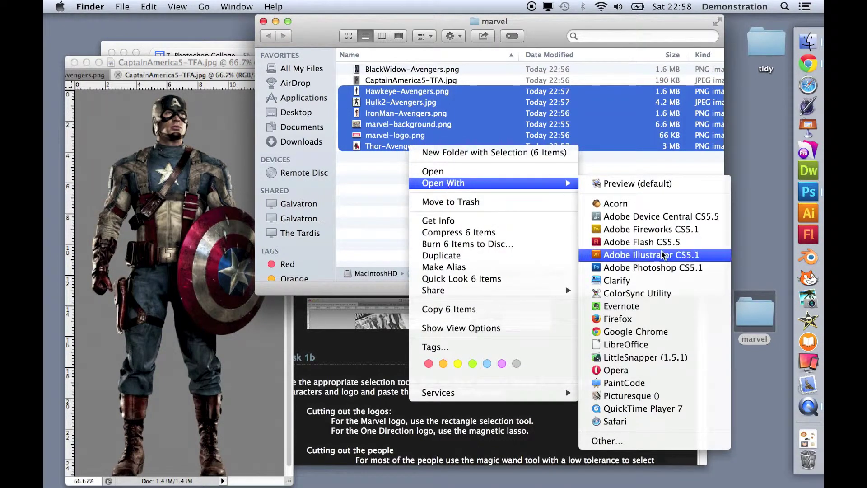
left_click(663, 268)
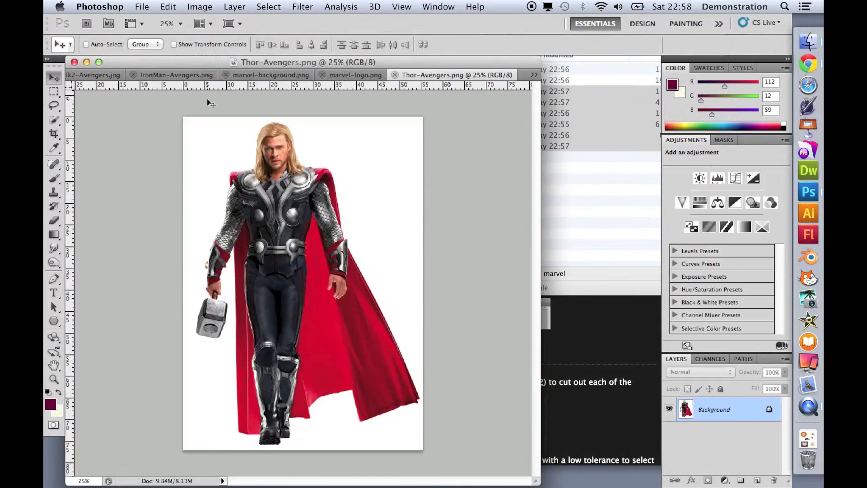
Step: Look through the open Photoshop documents and check the list of all open files against the marvel folder
left_click(582, 199)
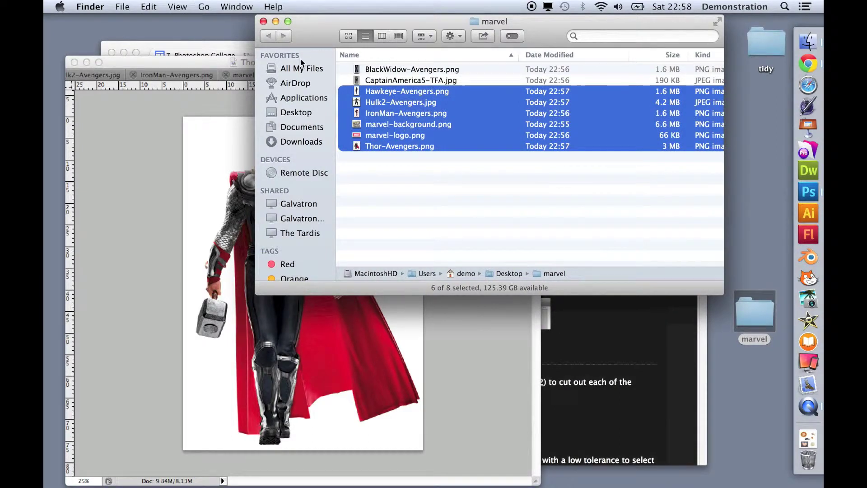
left_click(216, 60)
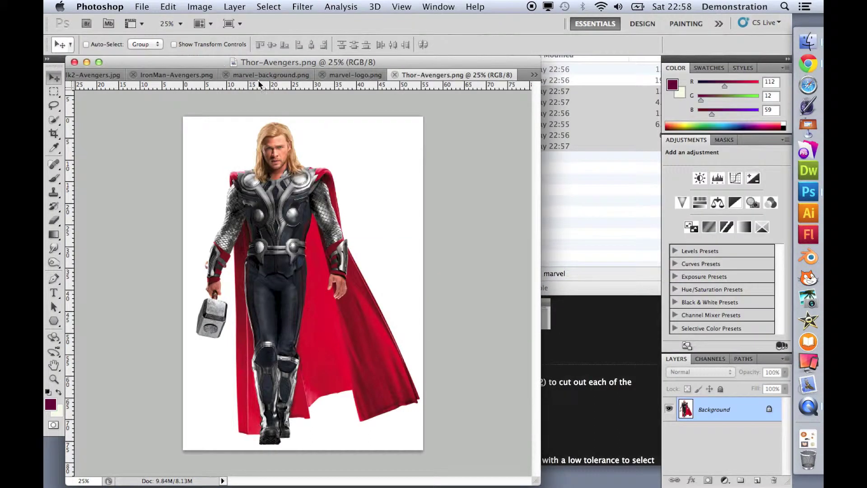
left_click(355, 74)
left_click(306, 75)
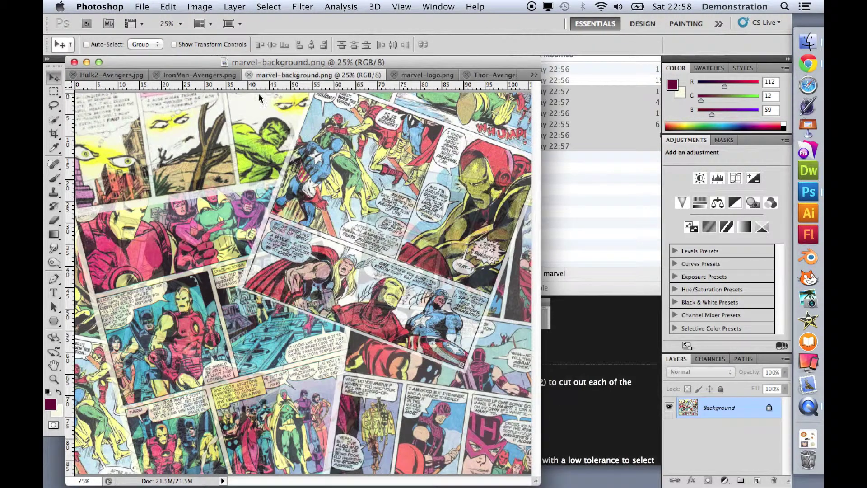
left_click(214, 76)
left_click(117, 75)
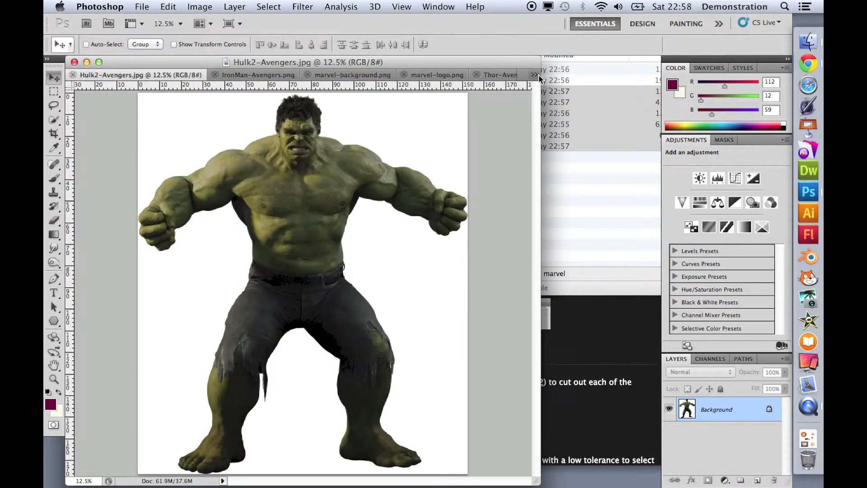
left_click(536, 76)
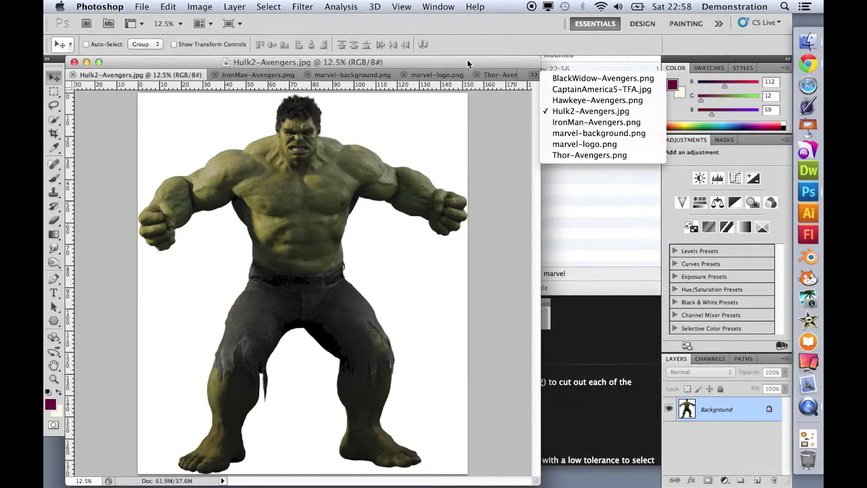
Step: Bring marvel-background.png to the front and widen the document window until the whole background image fits
left_click(365, 78)
left_click(365, 77)
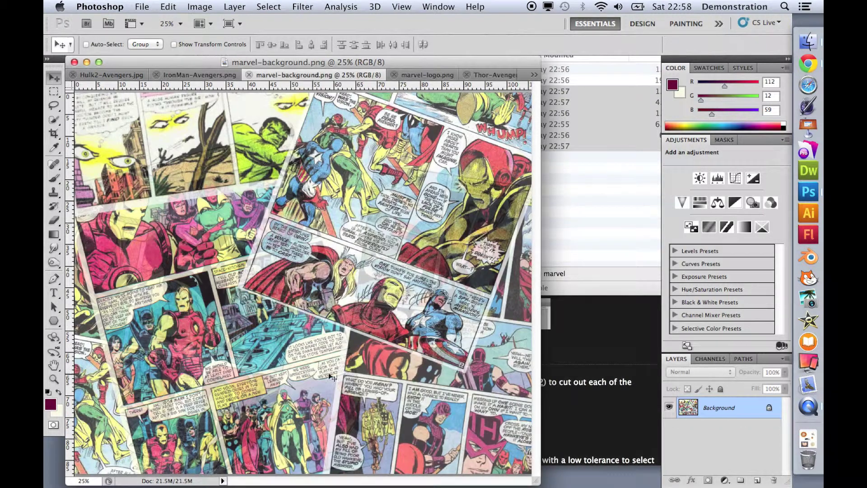
left_click_drag(536, 481, 633, 482)
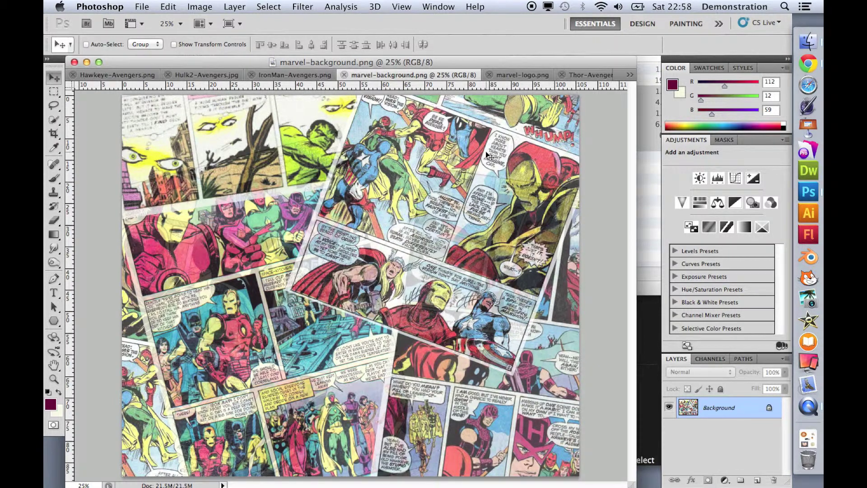
Step: Show Thor-Avengers.png and examine the tool variants available in the Marquee, Lasso and Quick Selection groups
left_click(586, 76)
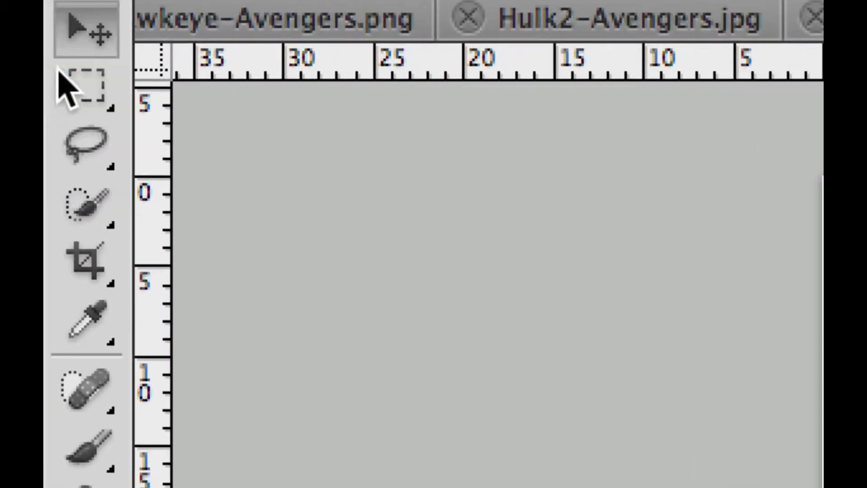
left_click(87, 87)
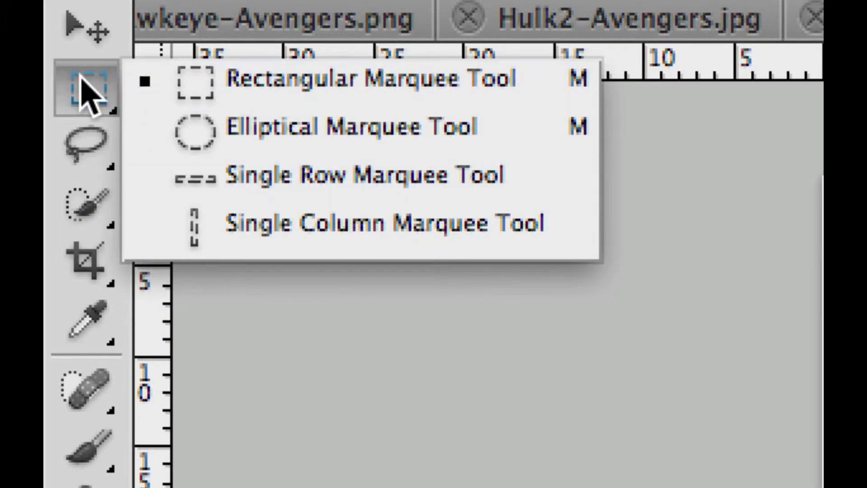
left_click(86, 92)
left_click(89, 148)
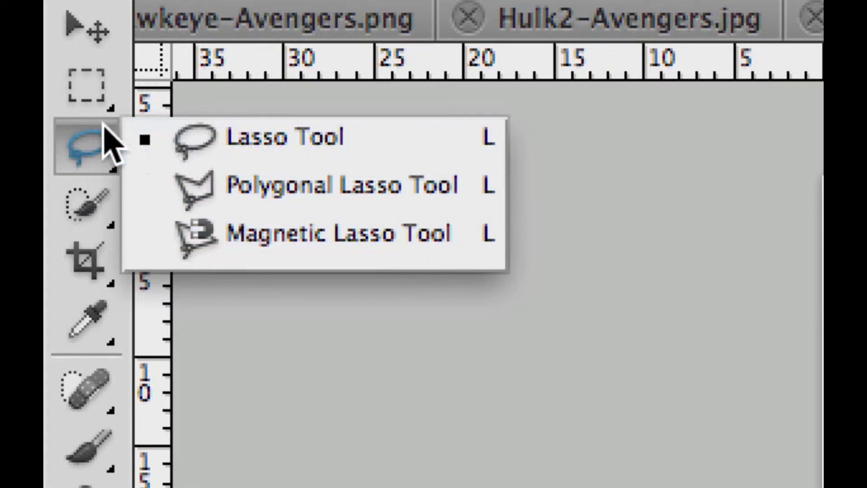
left_click(76, 143)
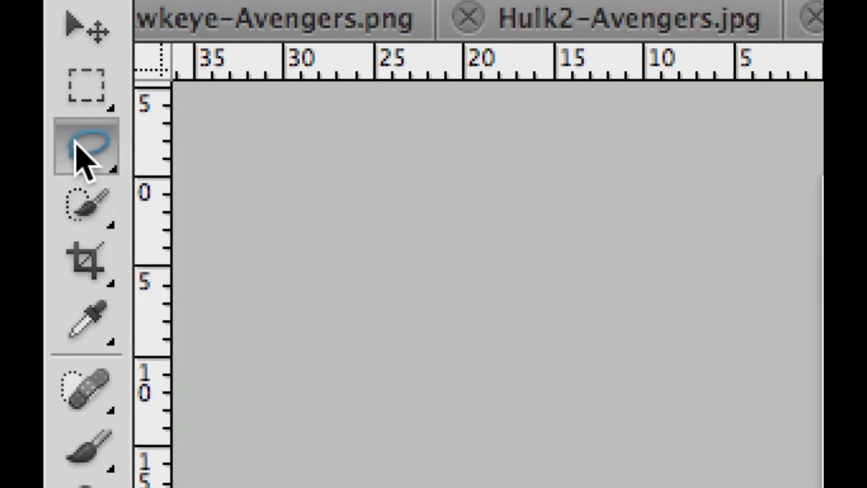
left_click(108, 211)
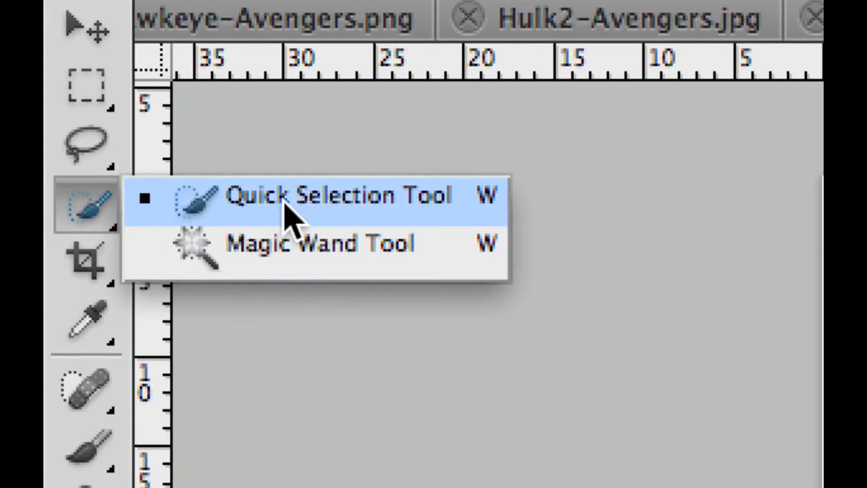
left_click(76, 205)
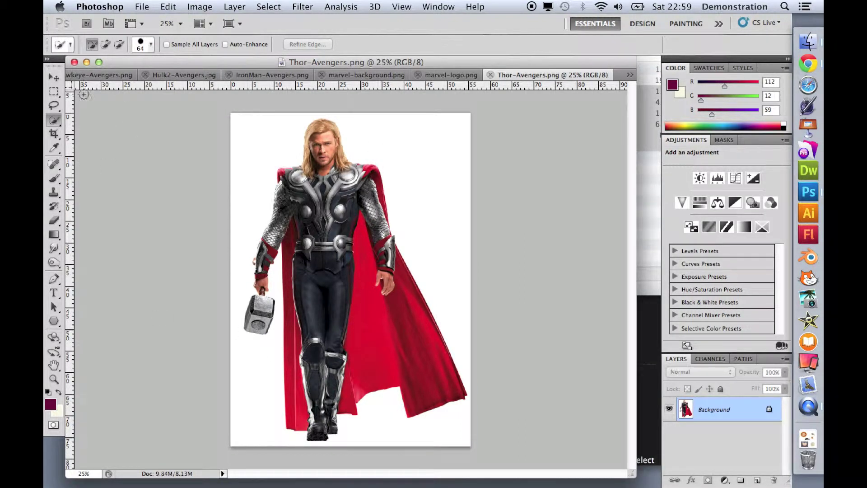
Step: Try tracing Thor's outline with the Magnetic Lasso tool and discard the resulting selection
left_click(55, 107)
left_click(120, 125)
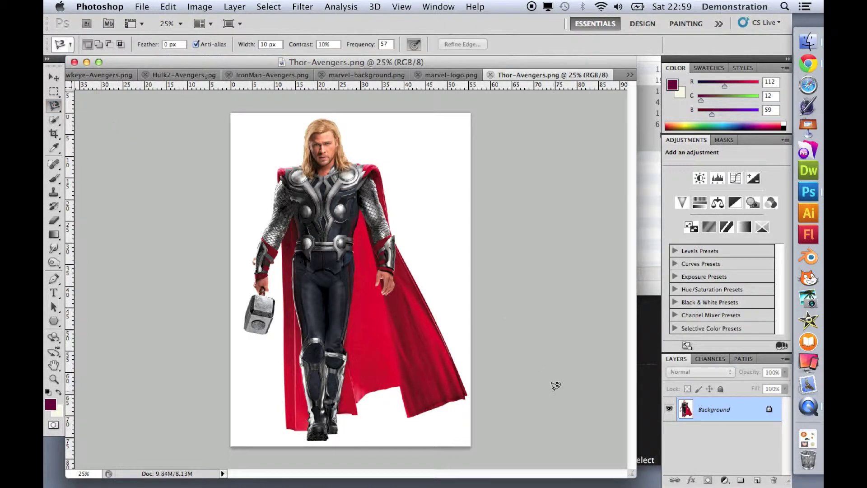
left_click(463, 380)
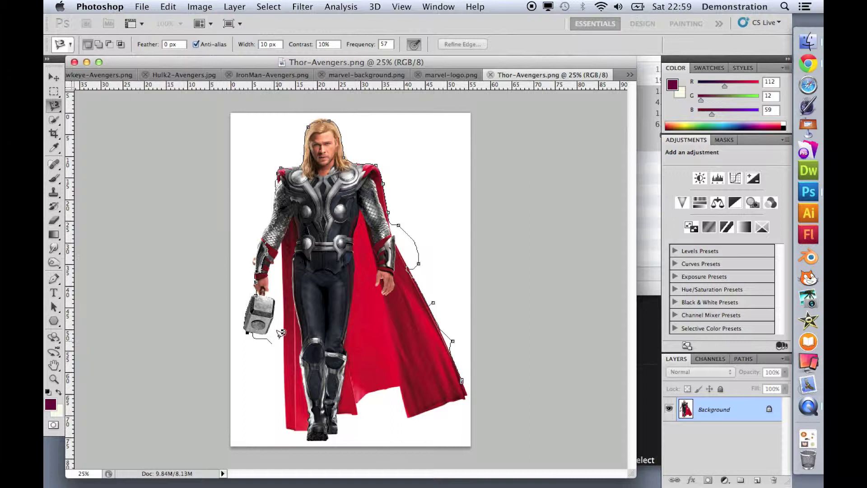
left_click(408, 361)
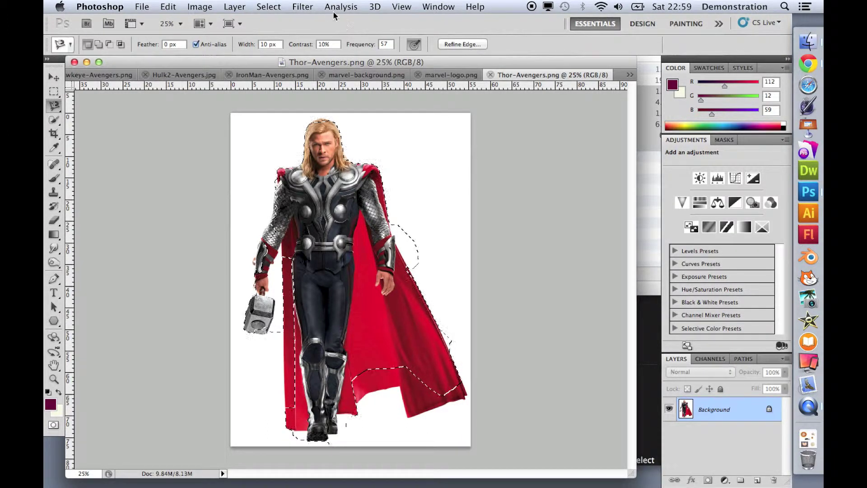
left_click(269, 7)
left_click(274, 30)
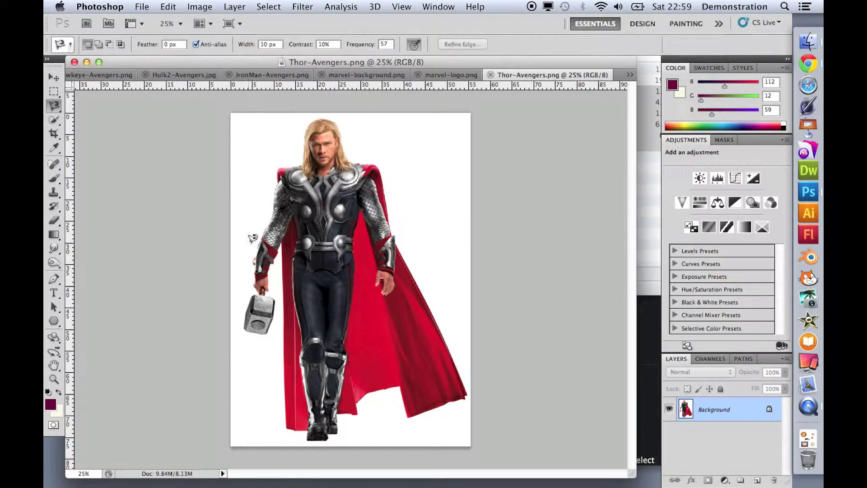
Step: Try selecting the white background around Thor with the Magic Wand at tolerance 33, inspect the hammer's edge, and deselect
mouse_move(55, 105)
left_mouse_down()
mouse_move(110, 102)
mouse_move(100, 115)
mouse_move(116, 119)
mouse_move(113, 103)
mouse_move(111, 110)
left_mouse_up()
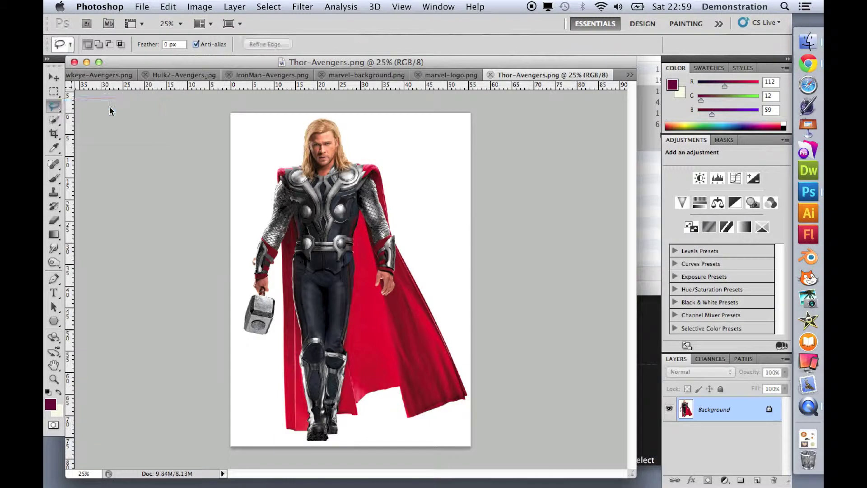
mouse_move(53, 92)
left_mouse_down()
mouse_move(115, 94)
mouse_move(124, 111)
mouse_move(121, 89)
mouse_move(50, 93)
left_mouse_up()
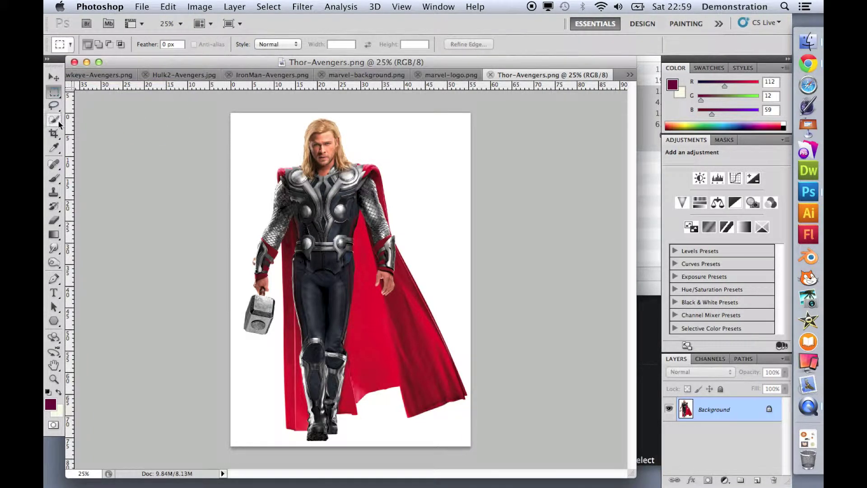
mouse_move(58, 126)
left_mouse_down()
mouse_move(93, 121)
mouse_move(118, 133)
left_mouse_up()
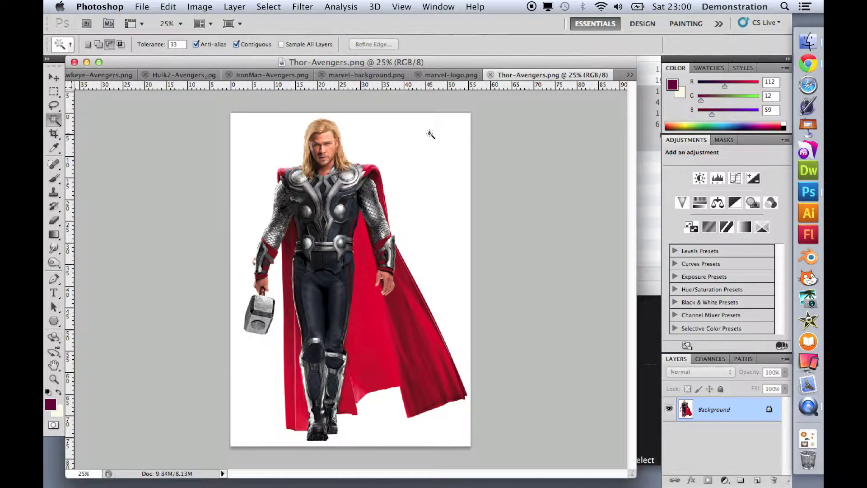
left_click(421, 156)
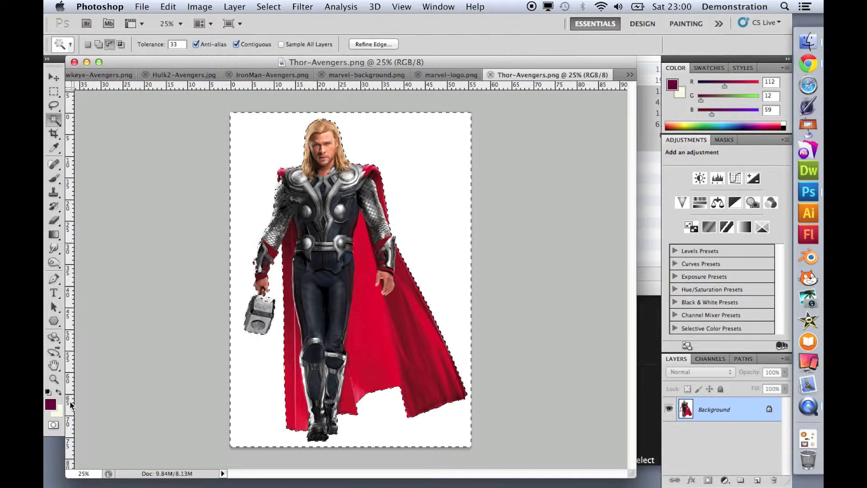
left_click(54, 380)
left_click_drag(260, 287, 331, 278)
scroll(313, 340, "down", 5)
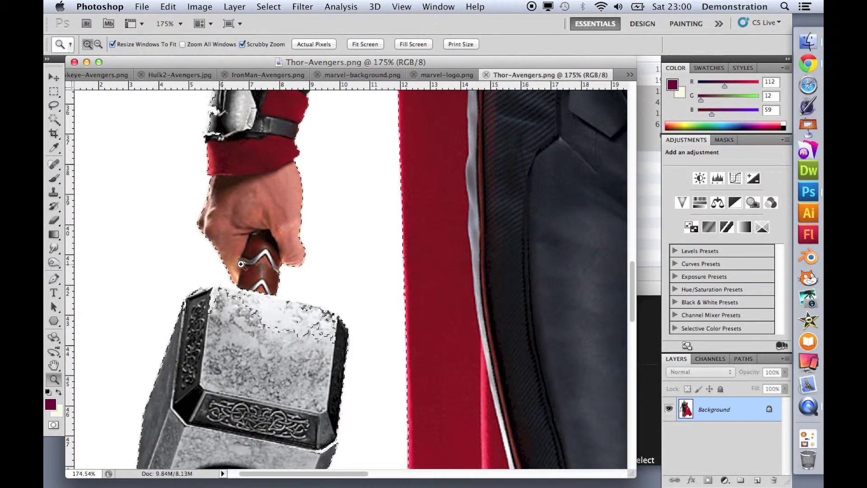
left_click(265, 8)
left_click(280, 33)
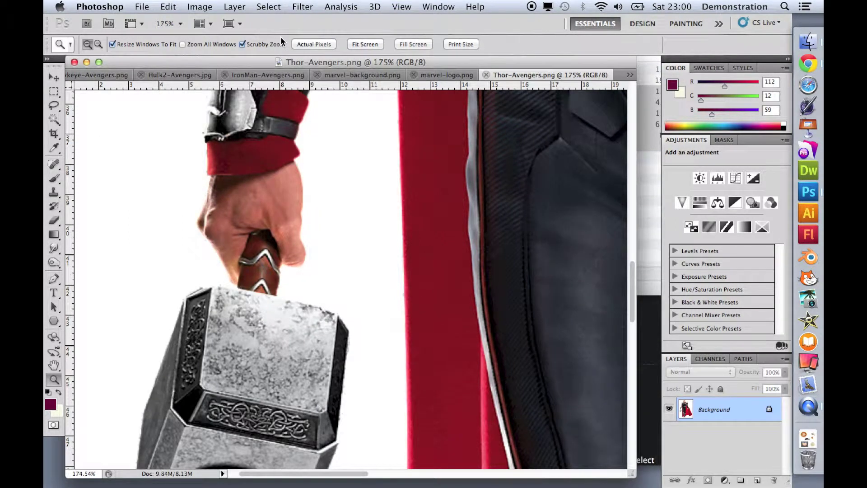
Step: Select the white background around Thor with the Magic Wand at a tolerance of 5
left_click(55, 119)
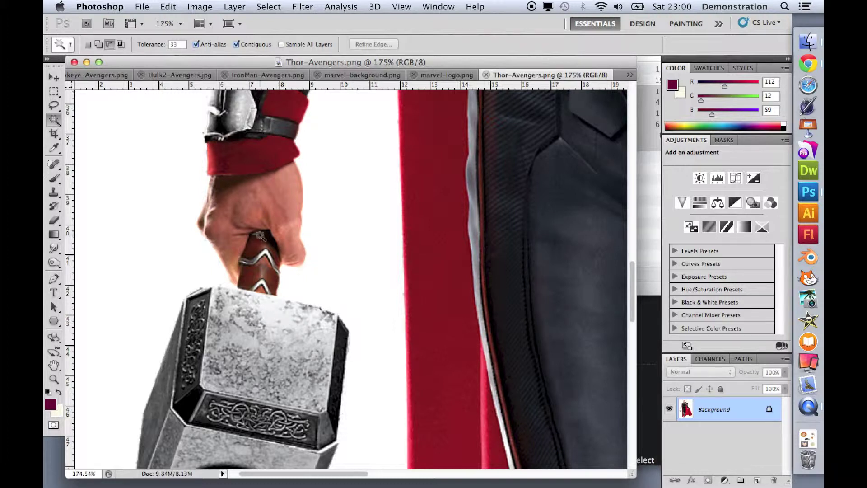
left_click(140, 45)
type("5")
left_click(361, 237)
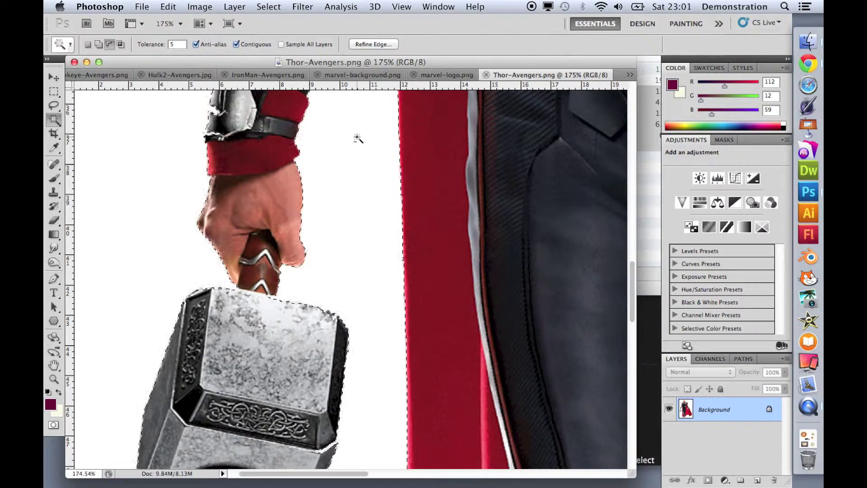
left_click(84, 473)
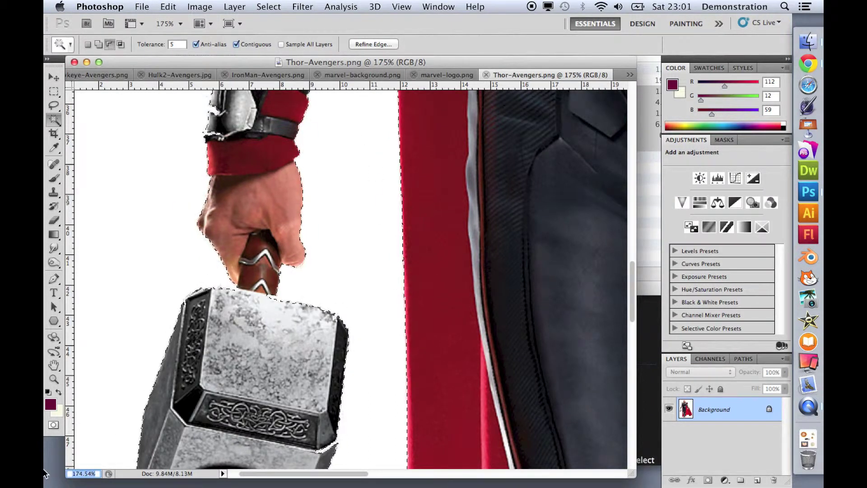
type("50")
key("Return")
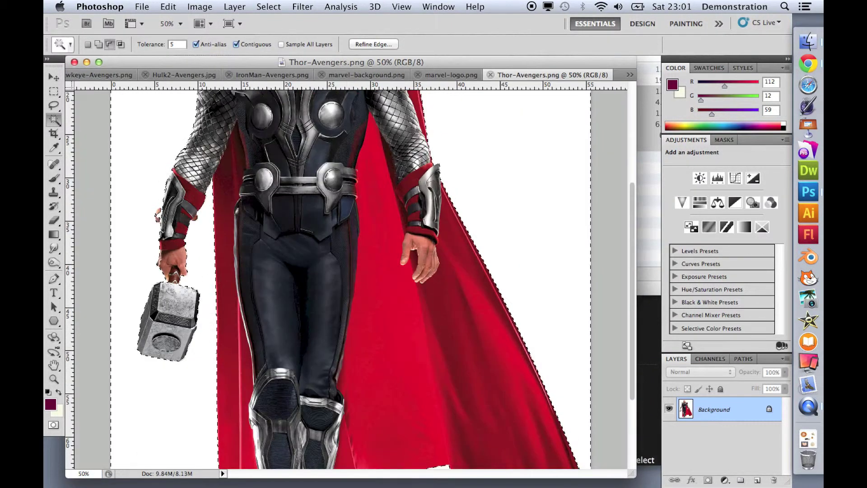
left_click(84, 473)
type("25")
key("Return")
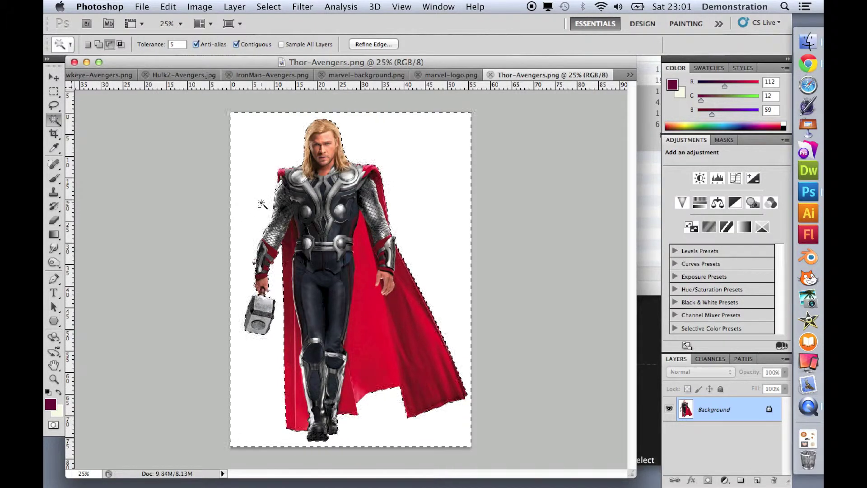
Step: Try pasting the copied selection into marvel-background.png, undo the paste and return to Thor-Avengers.png
left_click(385, 76)
key("super+v")
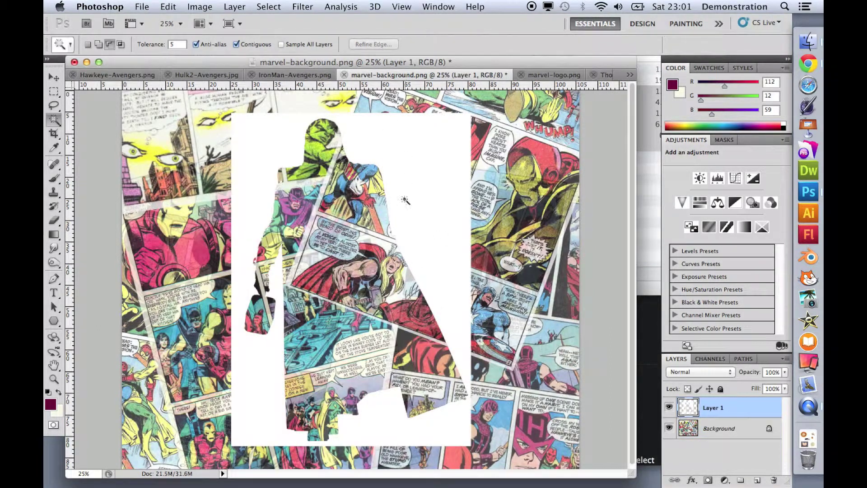
key("super+z")
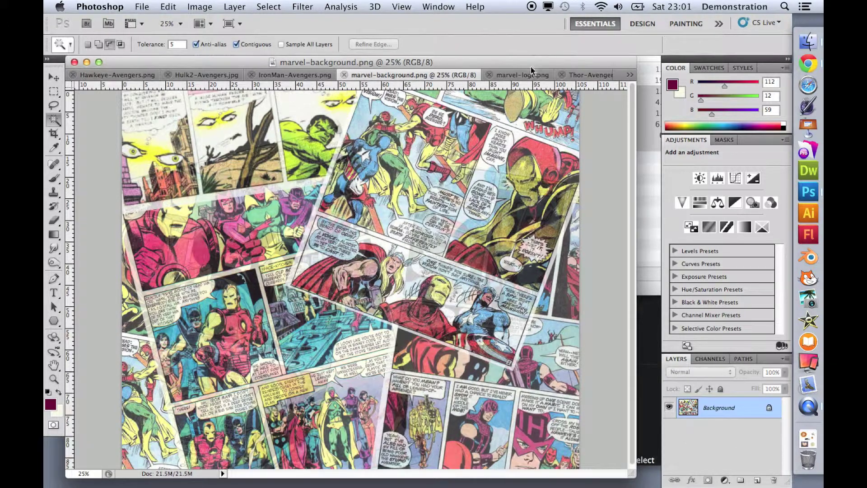
left_click(589, 76)
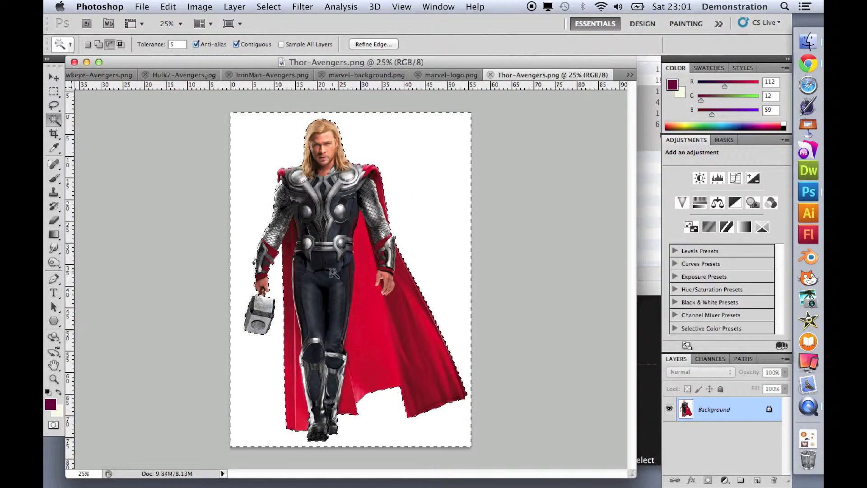
Step: Invert the selection to pick out Thor, copy him and paste him into marvel-background.png
left_click(271, 8)
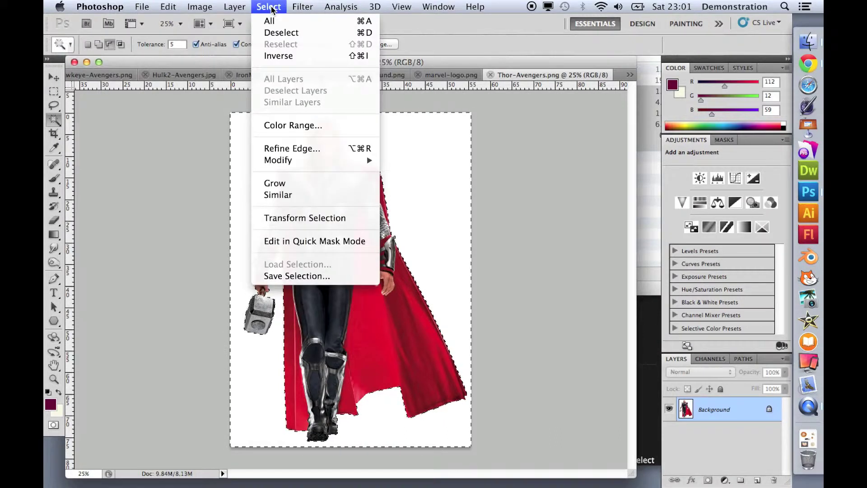
left_click(281, 57)
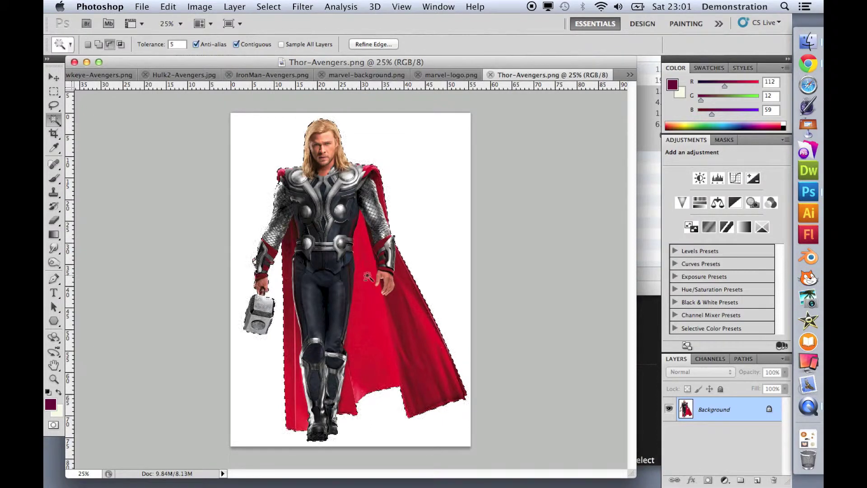
left_click(170, 7)
left_click(193, 104)
left_click(383, 75)
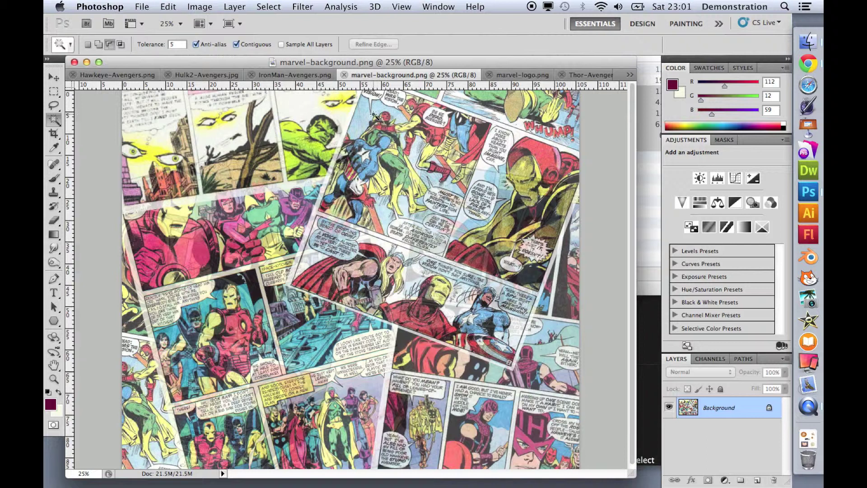
key("super+v")
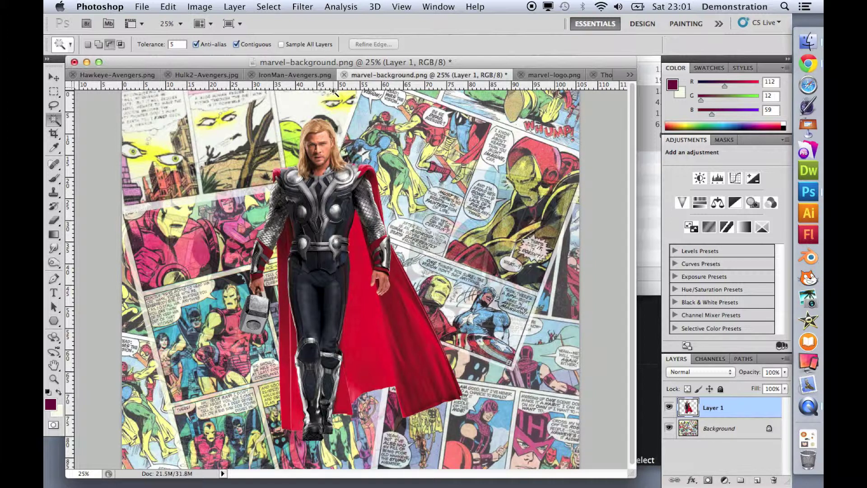
Step: Cut out Iron Man in IronMan-Avengers.png by inverting a Magic Wand background selection, and paste a copy into marvel-background.png
left_click(294, 75)
left_click(293, 136)
left_click(268, 7)
left_click(279, 56)
key("super+c")
left_click(439, 75)
key("super+v")
Step: In Hawkeye-Avengers.png, select both background areas with the Magic Wand, invert the selection, and copy Hawkeye into marvel-background.png
left_click(117, 75)
left_click(307, 149)
left_click(322, 230, "shift")
left_click(268, 7)
left_click(279, 56)
key("super+c")
left_click(441, 76)
key("super+v")
Step: Select the background of Hulk2-Avengers.jpg with the Magic Wand, invert the selection, and copy the Hulk into marvel-background.png
left_click(207, 75)
left_click(253, 122)
left_click(268, 7)
left_click(278, 56)
key("super+c")
left_click(435, 75)
key("super+v")
Step: Select the background of CaptainAmerica5-TFA.jpg with the Magic Wand, invert the selection, and copy Captain America into marvel-background.png
left_click(629, 75)
left_click(696, 86)
left_click(409, 129)
left_click(269, 7)
left_click(276, 58)
key("super+c")
left_click(525, 75)
key("super+v")
Step: Show BlackWidow-Avengers.png, test the Magic Wand on its blue background, and switch the tool to New Selection mode
left_click(630, 74)
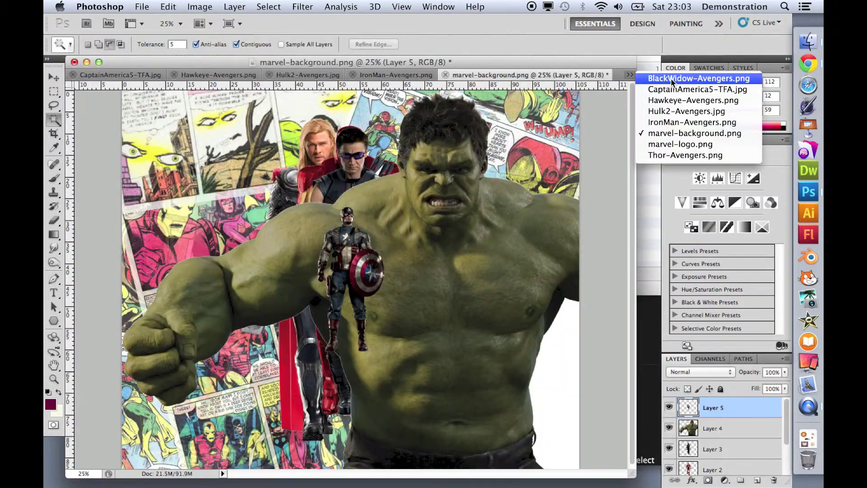
left_click(673, 79)
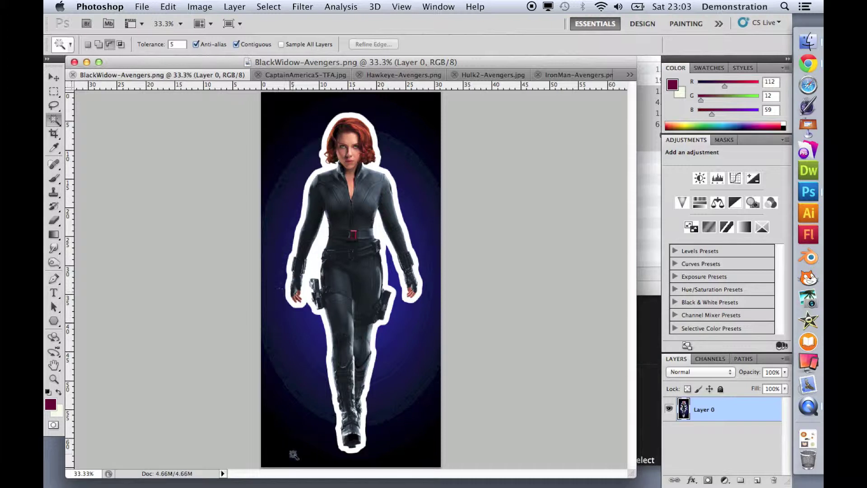
left_click(401, 328)
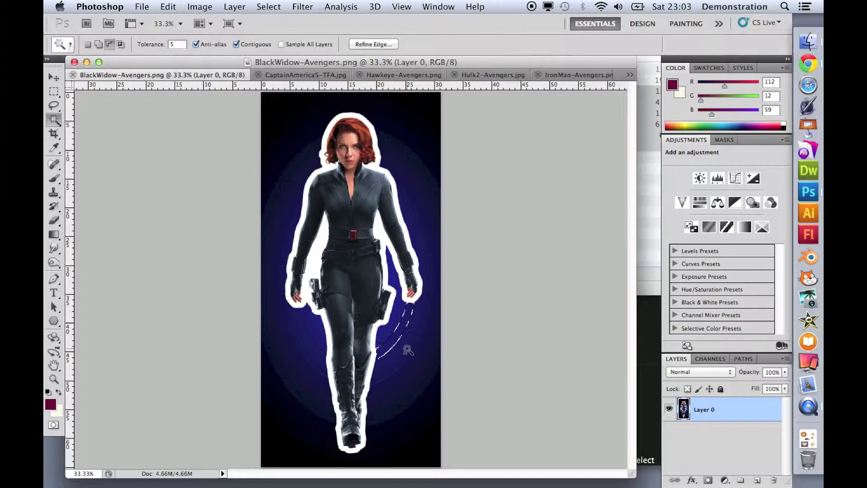
left_click(88, 43)
Step: Try selecting different parts of the dark blue background around Black Widow with the Magic Wand at tolerance 5
left_click(407, 197)
left_click(398, 339)
left_click(415, 384)
left_click(415, 431)
left_click(415, 363)
left_click(401, 334)
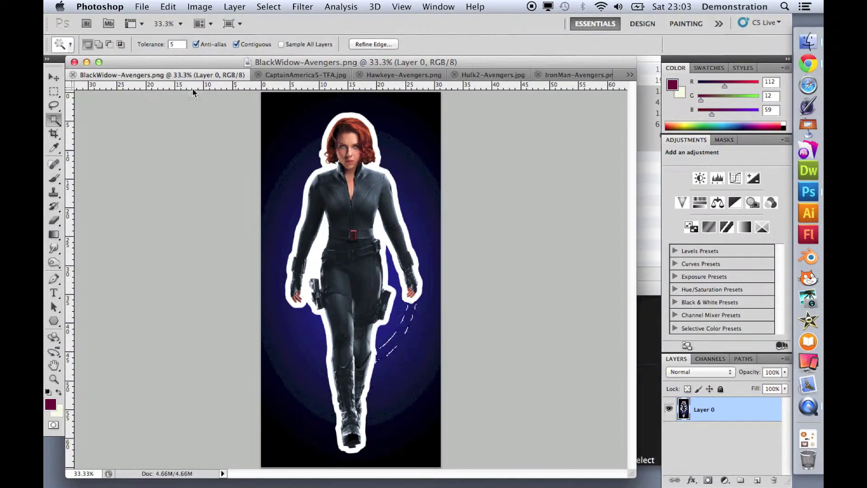
Step: Set the Magic Wand tolerance to 33 and test it on the black and blue areas around Black Widow
left_click(181, 48)
type("33")
left_click(292, 132)
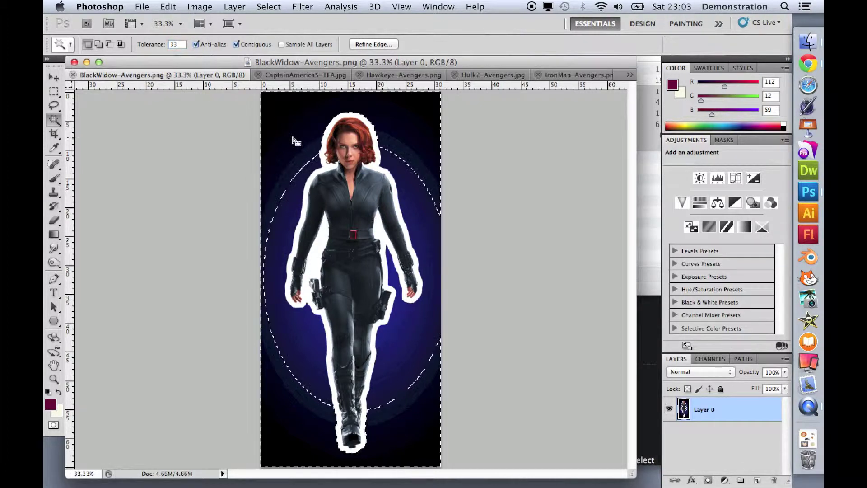
left_click(413, 349)
left_click(314, 343)
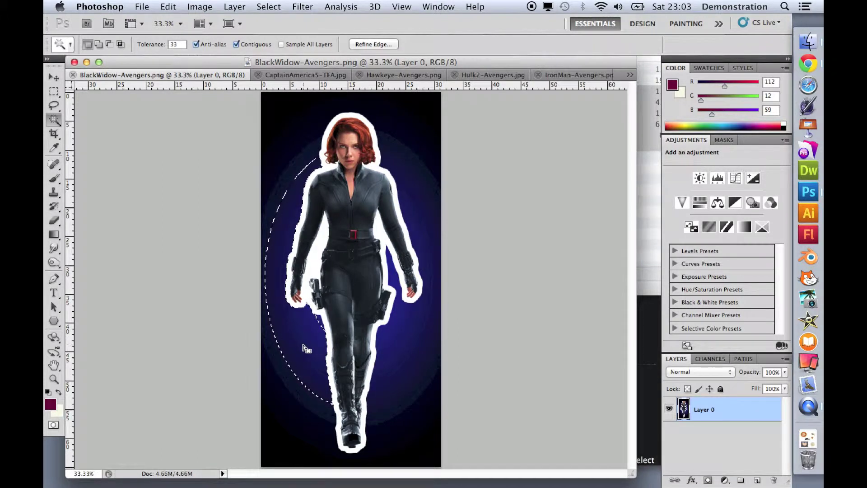
left_click(422, 129)
left_click(290, 126)
left_click(280, 434)
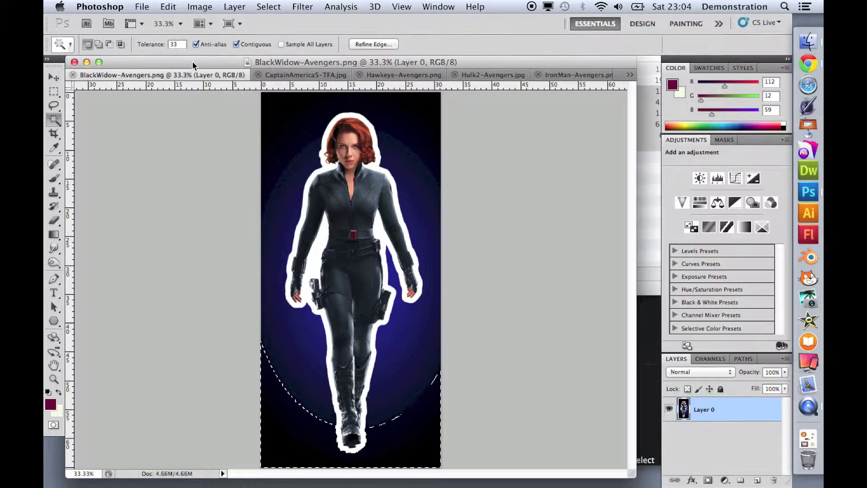
Step: Add the remaining black and blue areas and the white outline around Black Widow to the background selection
key("shift")
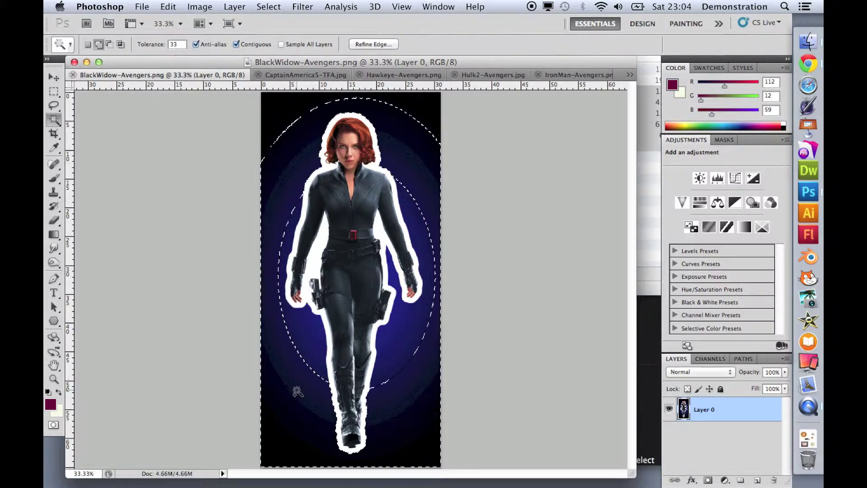
left_click(276, 122, "shift")
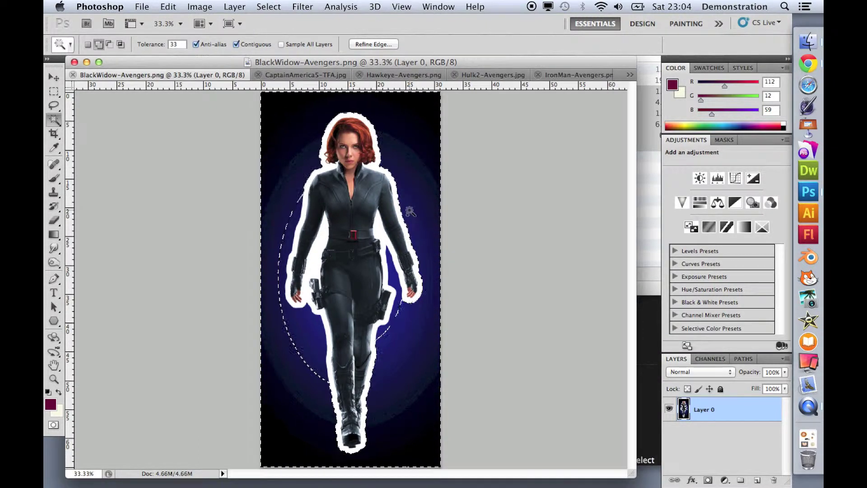
left_click(393, 276, "shift")
left_click(307, 347, "shift")
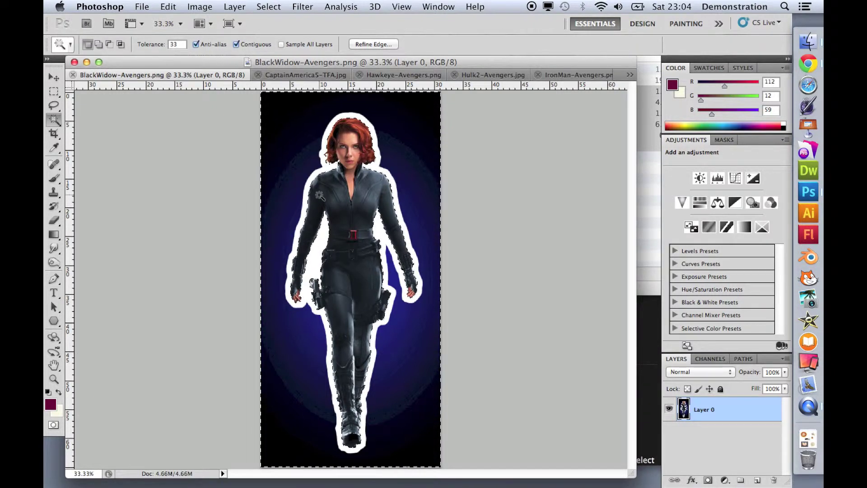
Step: Invert the background selection so that only Black Widow is selected, and copy her
left_click(269, 7)
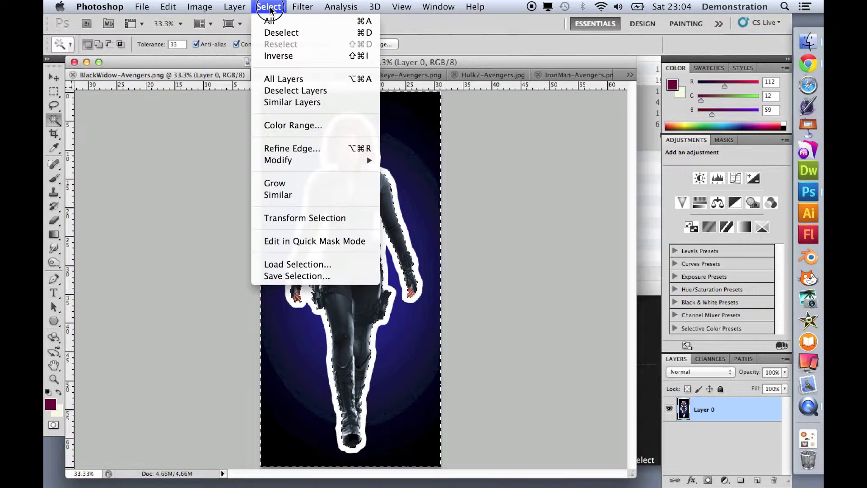
left_click(289, 56)
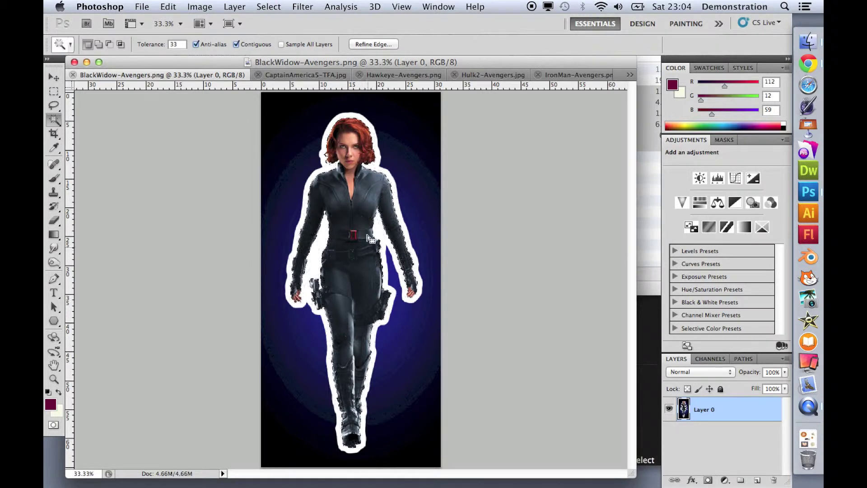
left_click(170, 7)
left_click(191, 108)
Step: Paste the copied Black Widow cut-out into marvel-background.png
left_click(630, 74)
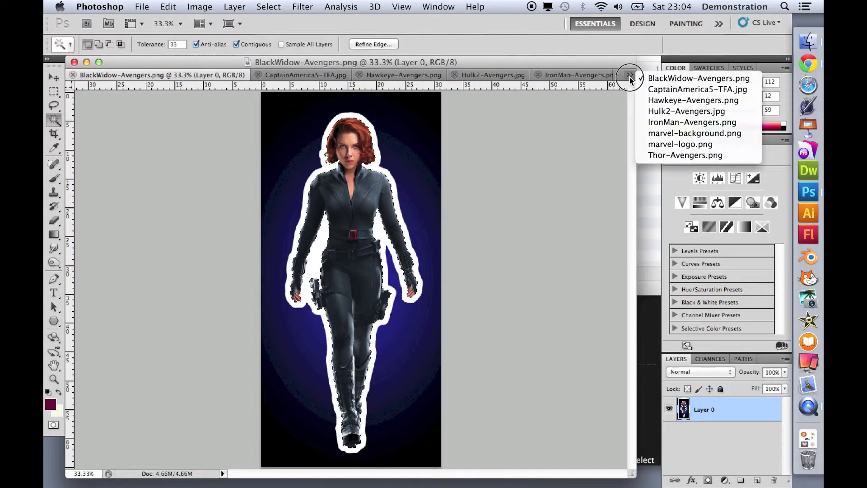
left_click(681, 134)
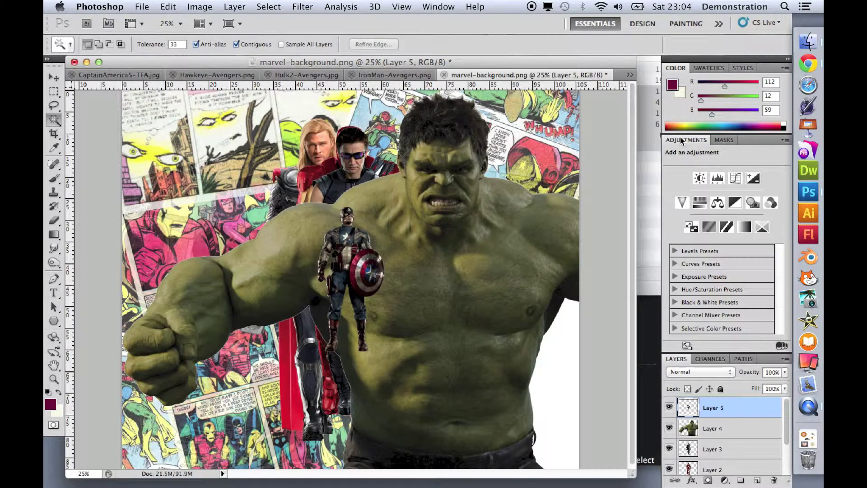
left_click(170, 8)
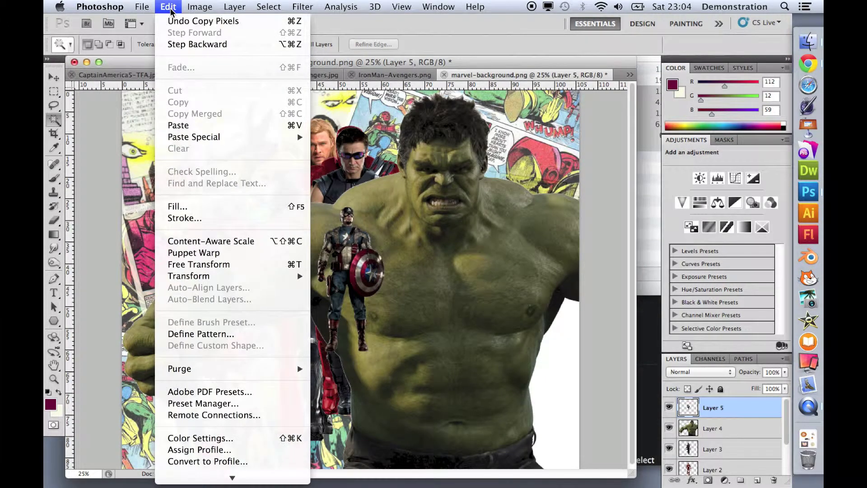
left_click(178, 125)
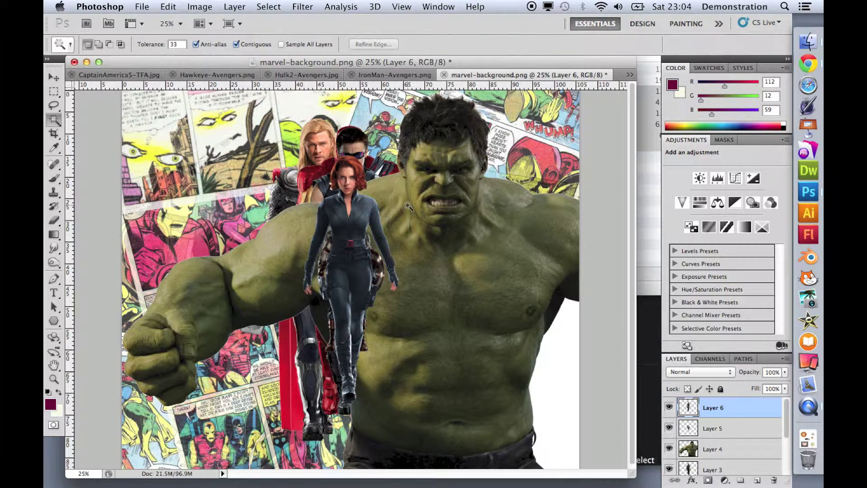
Step: Bring up the marvel-logo.png document
left_click(630, 75)
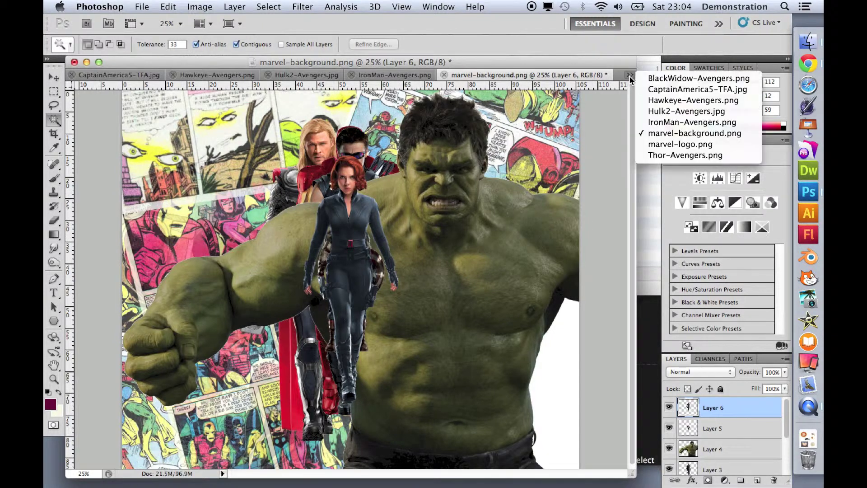
left_click(676, 144)
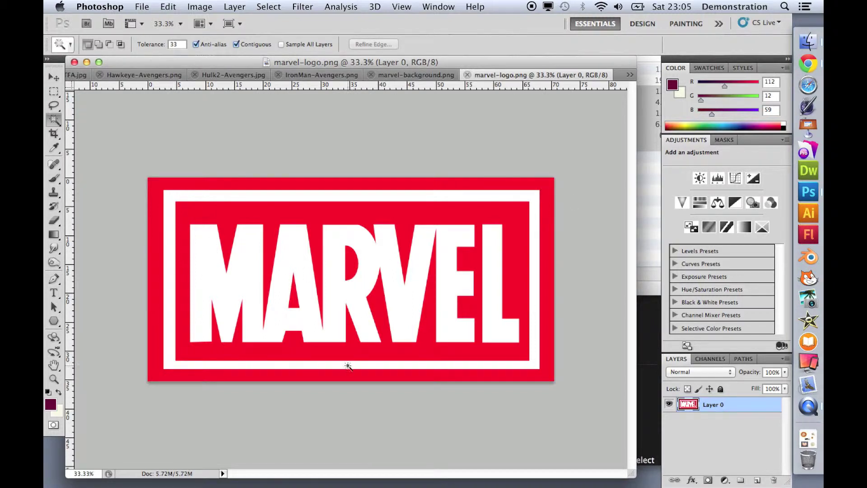
Step: Try to isolate the logo's inner panel by selecting the red border and white frame with the Magic Wand and inverting, then deselect
left_click(232, 187)
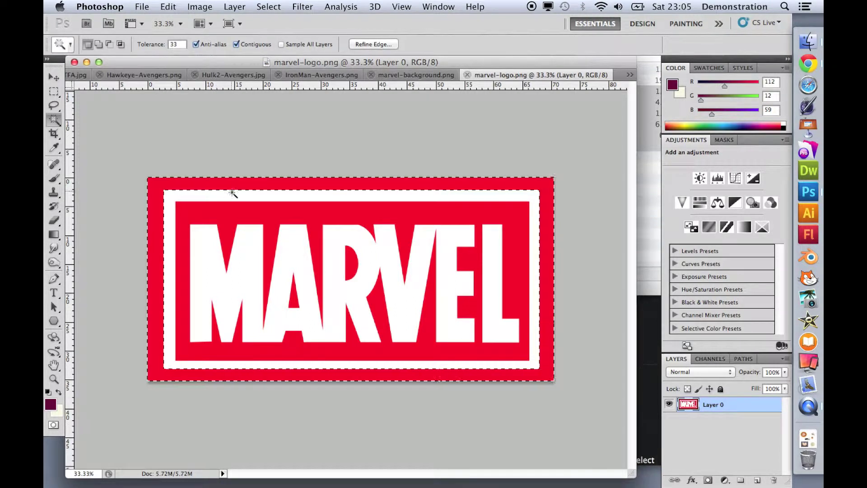
left_click(229, 196, "shift")
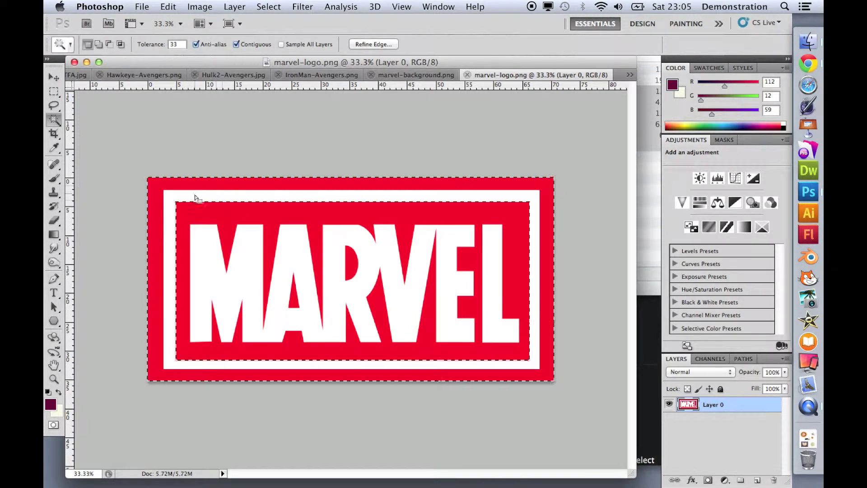
left_click(271, 6)
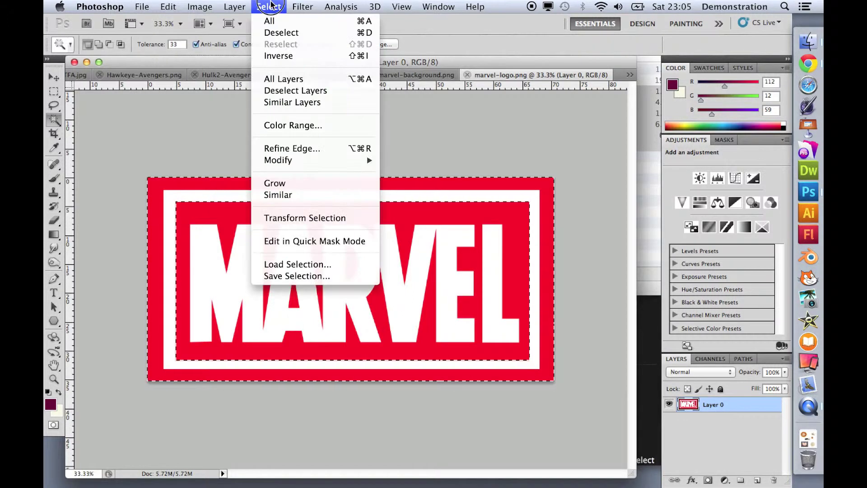
left_click(286, 63)
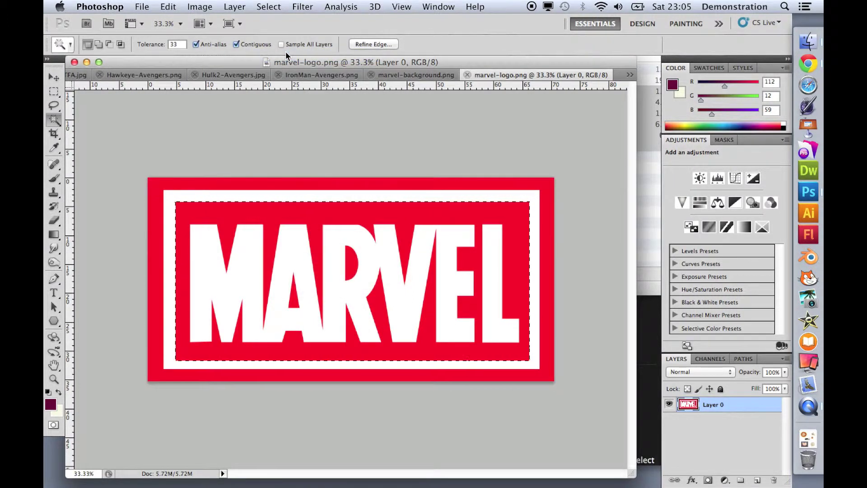
key("super+d")
Step: Select the inner red panel with the MARVEL lettering using the Rectangular Marquee and copy it
left_click(53, 92)
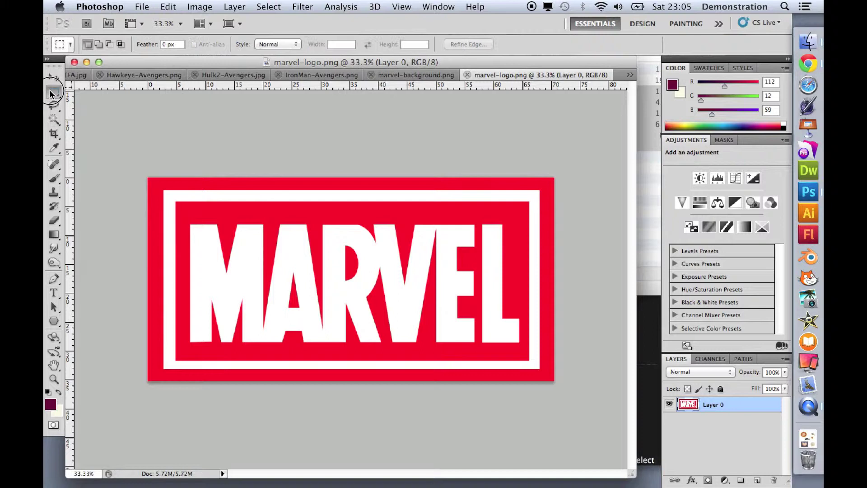
left_click_drag(50, 91, 103, 89)
left_click_drag(176, 202, 529, 361)
key("super+c")
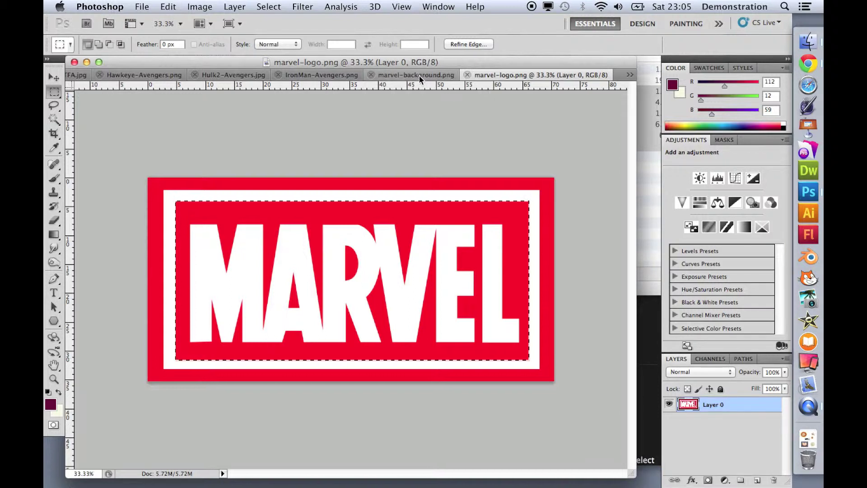
Step: Paste the logo panel into marvel-background.png and move it to the upper-left corner of the canvas
left_click(420, 75)
left_click(109, 25)
left_click(169, 7)
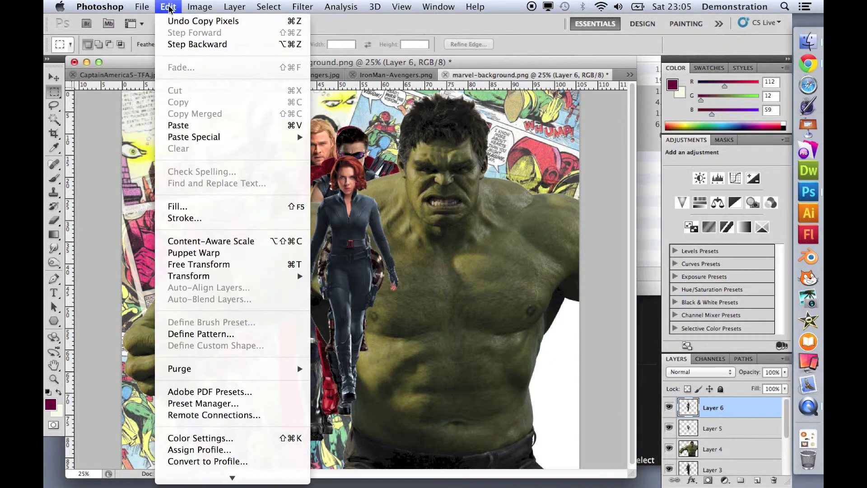
left_click(181, 126)
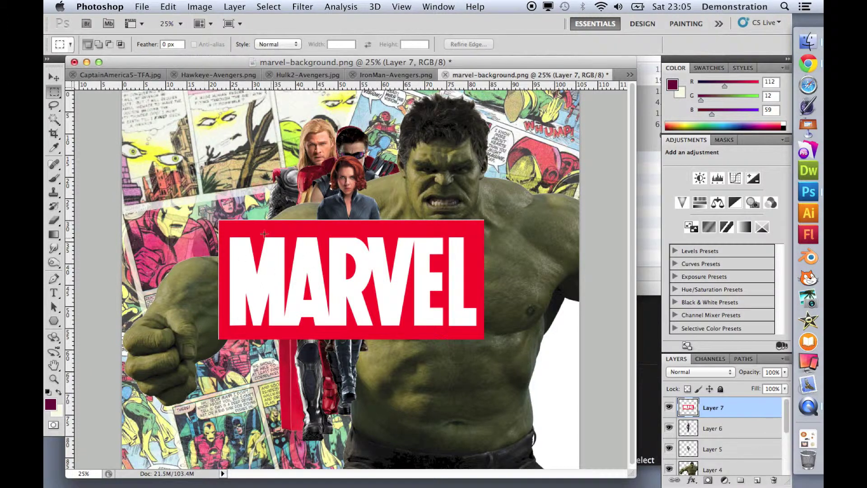
left_click(54, 78)
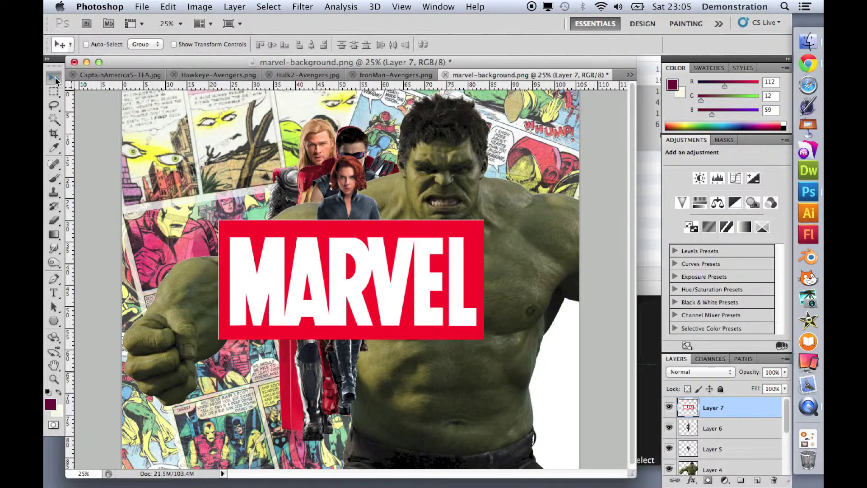
left_click_drag(393, 280, 304, 151)
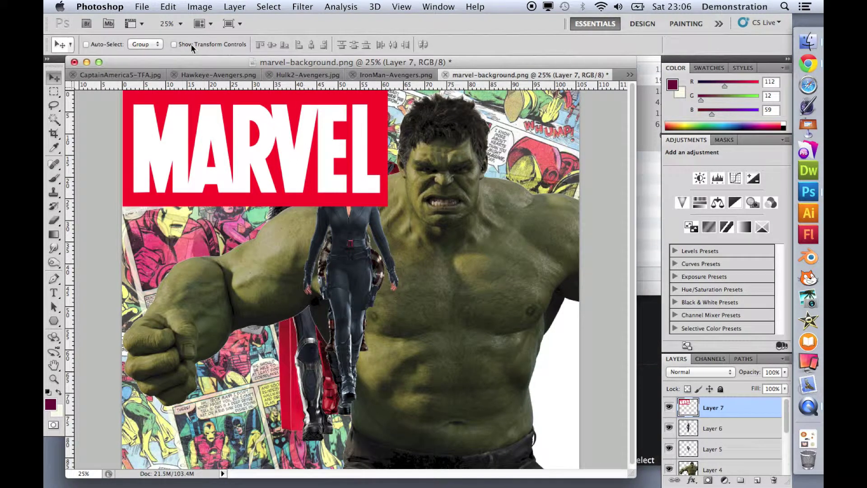
Step: Show the transform controls, rotate the logo 90° clockwise along the canvas's left edge, and scale it proportionally to about 88.6%
left_click(174, 45)
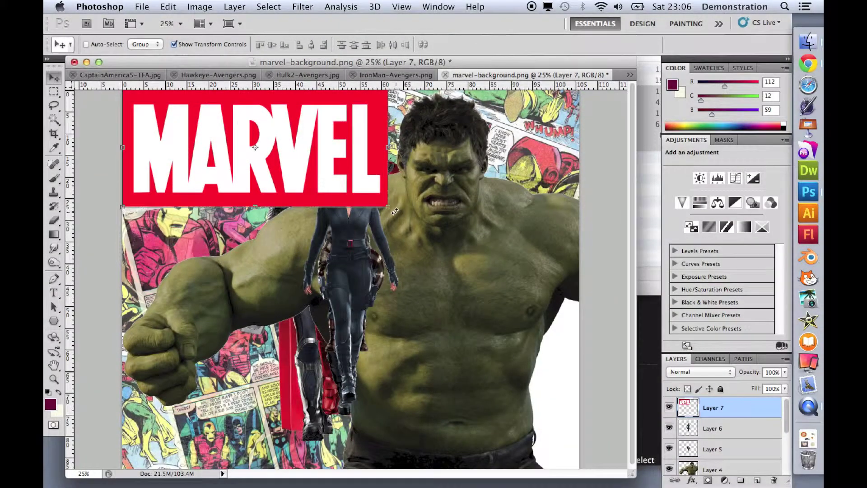
left_click_drag(395, 211, 176, 324)
left_click_drag(278, 192, 206, 262)
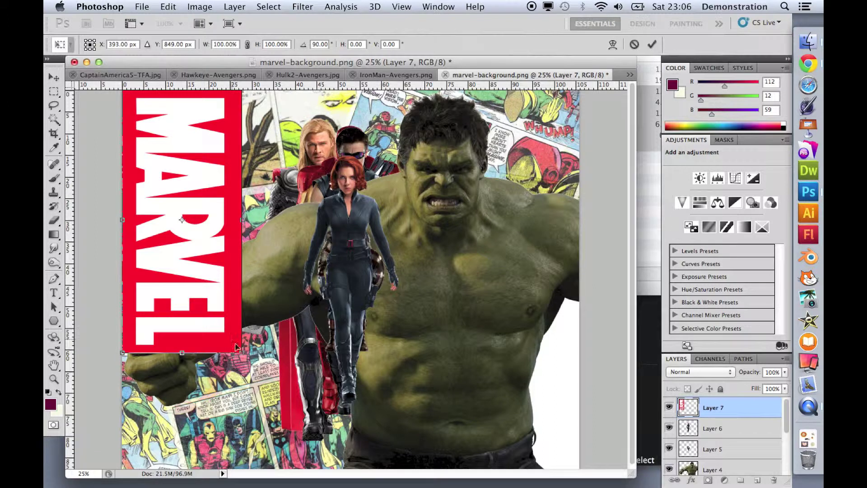
left_click_drag(242, 351, 225, 323)
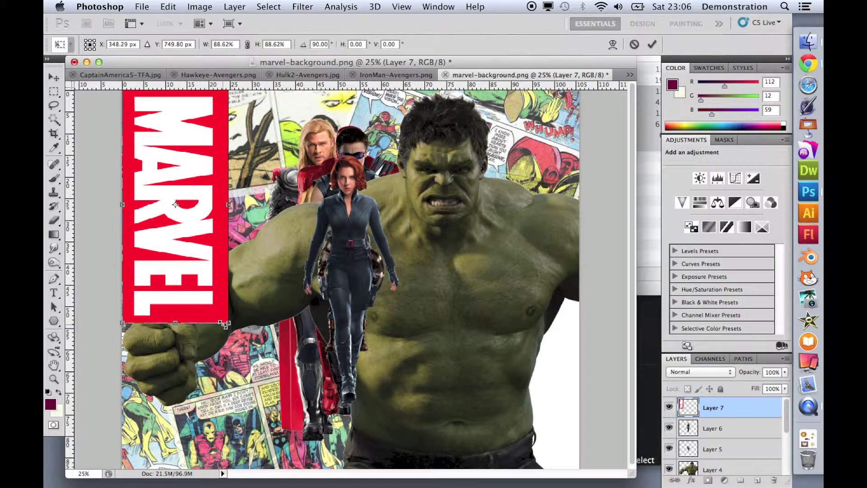
key("Return")
Step: Fine-tune the rotated logo's position so it sits flush in the canvas's upper-left corner
key("Left")
key("Left")
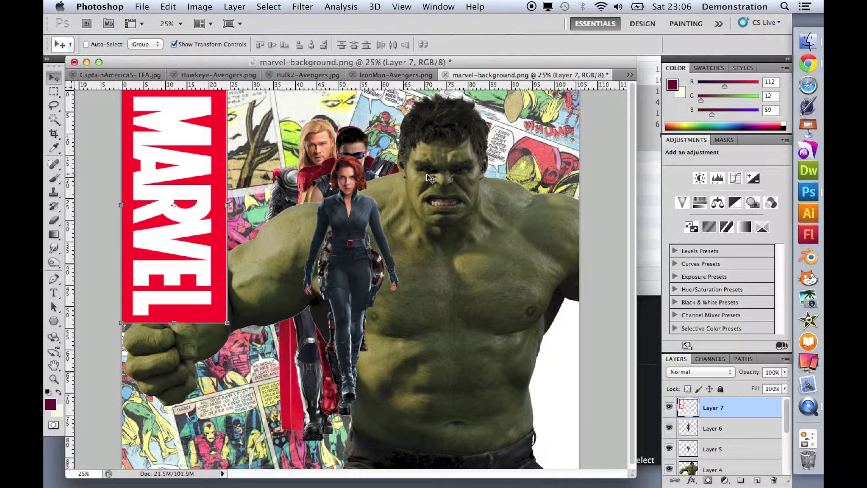
mouse_move(470, 256)
left_mouse_down()
mouse_move(376, 254)
mouse_move(497, 237)
mouse_move(496, 264)
mouse_move(482, 259)
left_mouse_up()
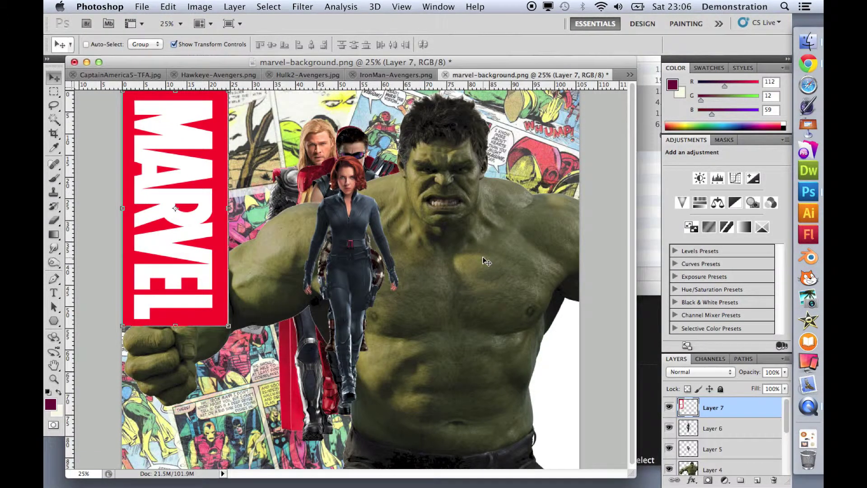
key("Up")
key("Left")
Step: Rename Layer 4, which holds the Hulk image, as Hulk
scroll(750, 449, "down", 2)
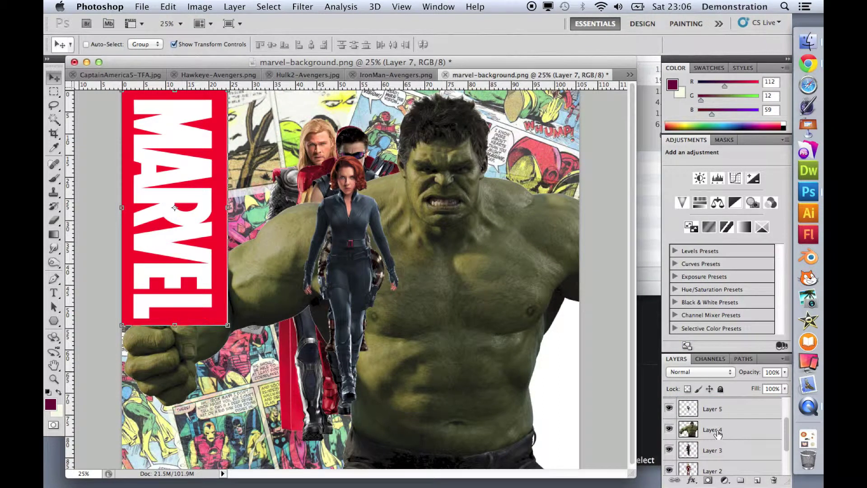
double_click(717, 432)
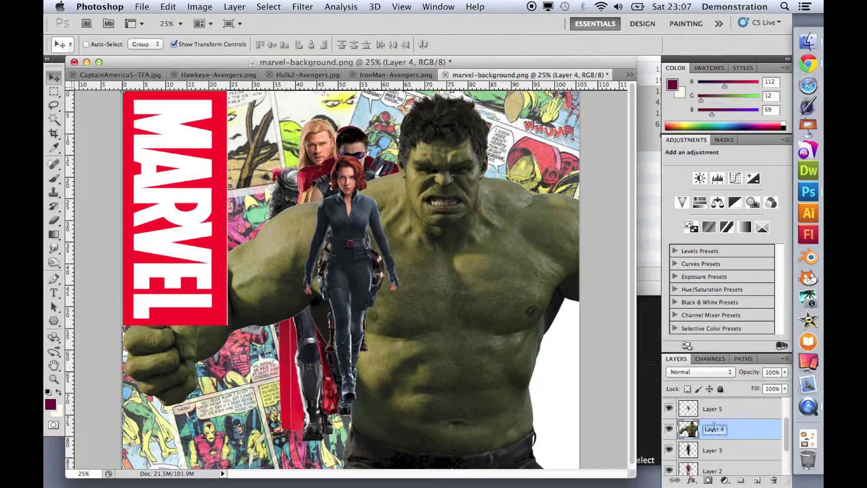
type("Hulk")
key("Return")
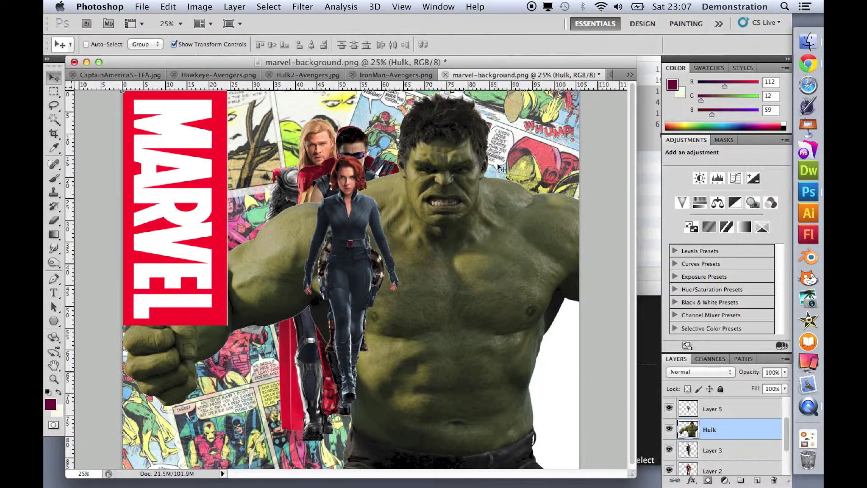
Step: Reposition the Hulk layer on the canvas, scale it proportionally to about 70.8%, and apply the transformation
left_click_drag(480, 314, 392, 204)
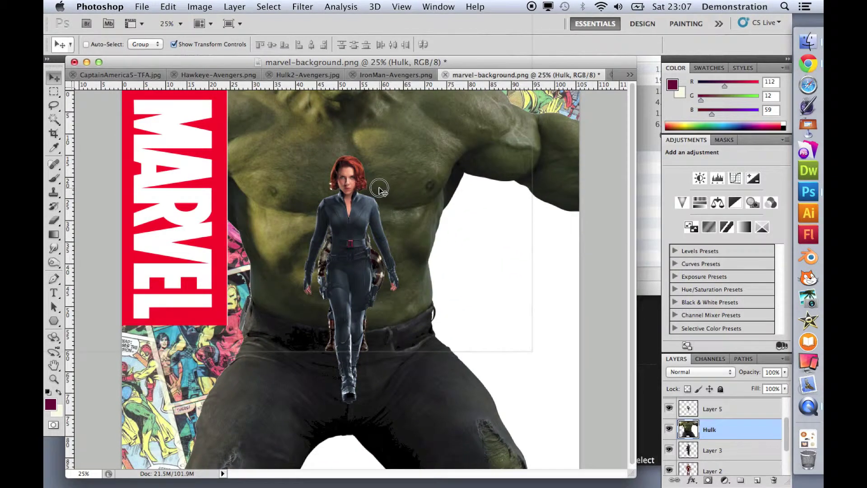
left_click_drag(446, 422, 483, 241)
left_click_drag(580, 340, 387, 117)
left_click_drag(290, 107, 555, 440)
left_click_drag(494, 283, 457, 273)
left_click_drag(456, 304, 402, 290)
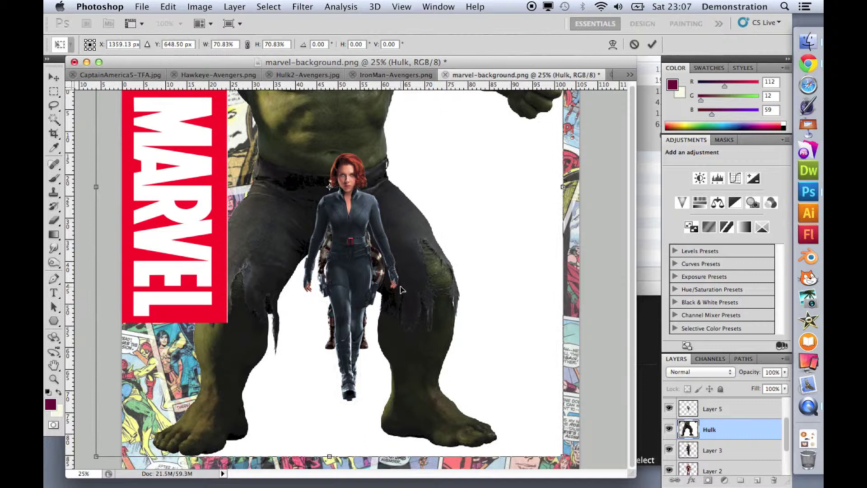
left_click(54, 119)
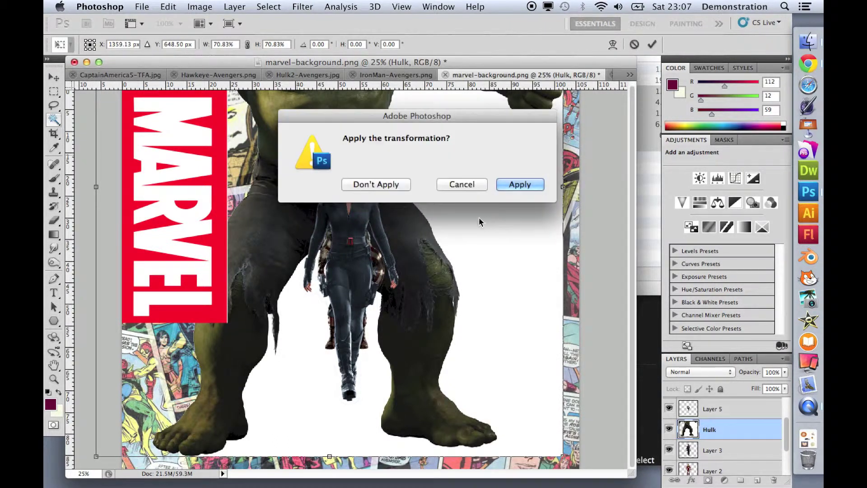
left_click(541, 185)
Step: Delete the white area around Hulk's legs and under his arm using a Magic Wand selection, and deselect
left_click(478, 174)
key("Delete")
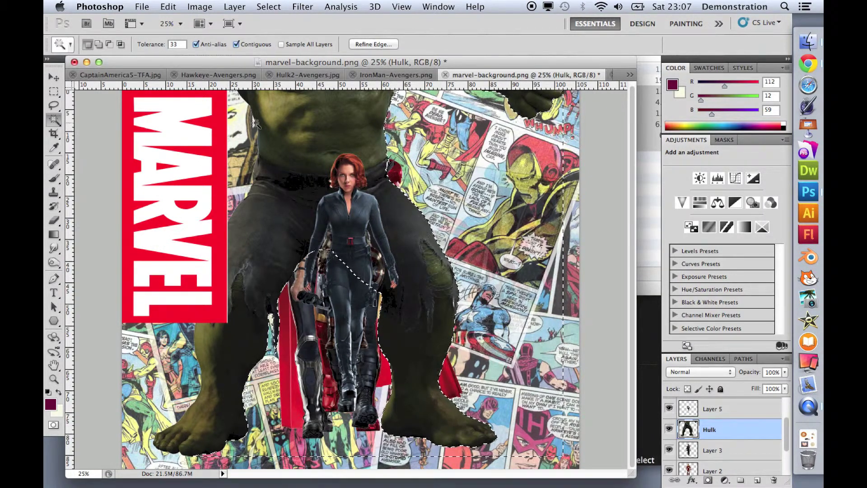
left_click(269, 6)
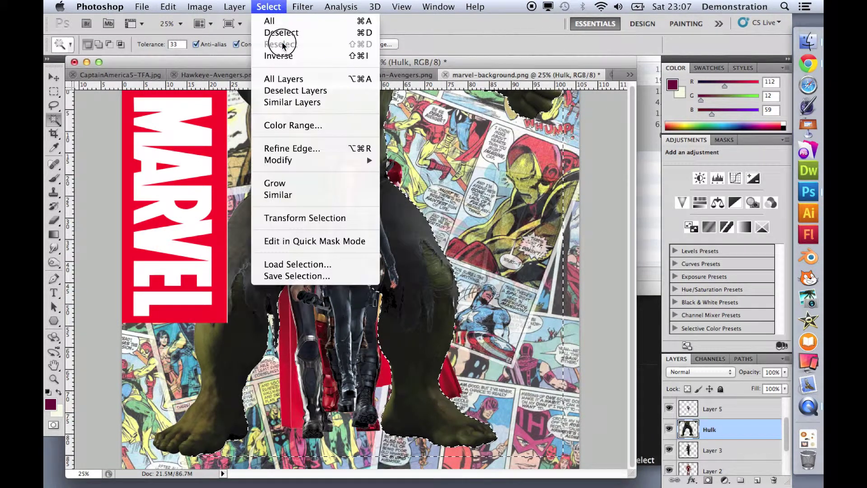
left_click(280, 33)
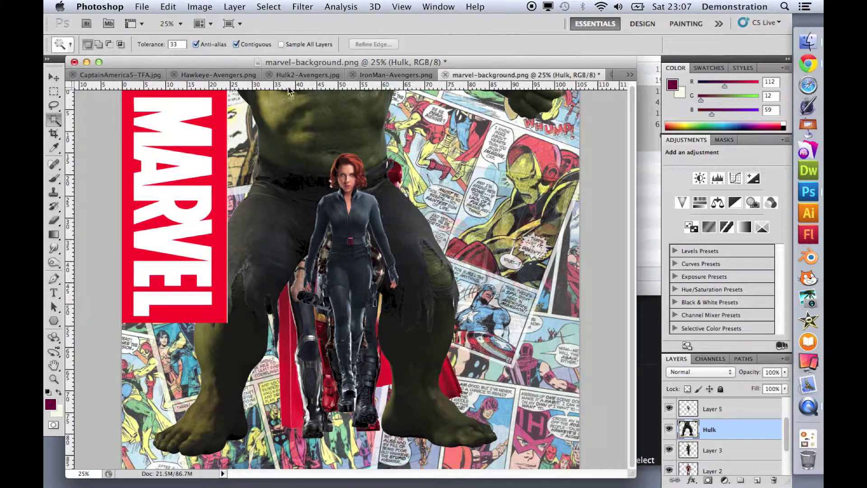
Step: Scale the Hulk layer proportionally to about 39.2%, position the figure fully on the canvas right of Black Widow, and apply the transformation
left_click(53, 79)
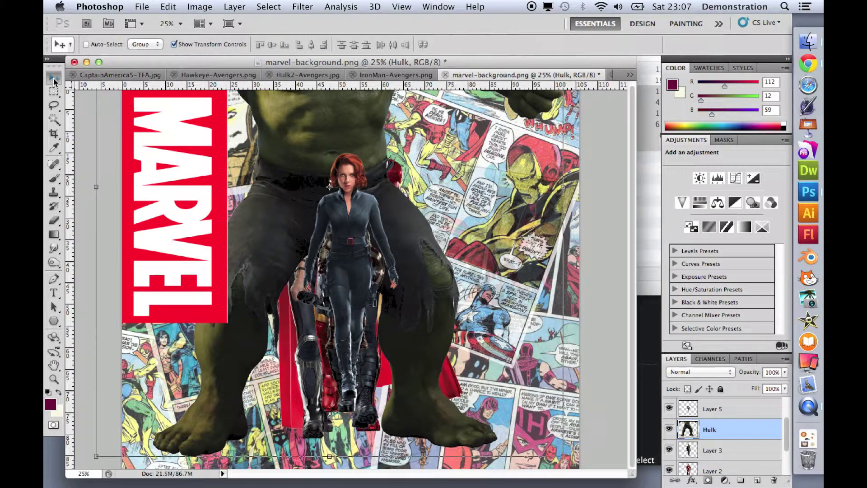
left_click_drag(564, 457, 326, 183)
left_click_drag(277, 112, 406, 236)
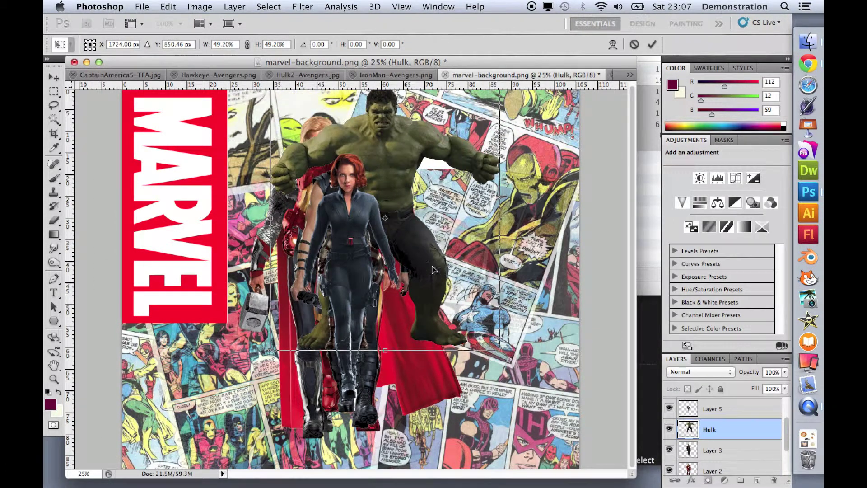
left_click_drag(501, 347, 446, 300)
left_click_drag(361, 149, 416, 165)
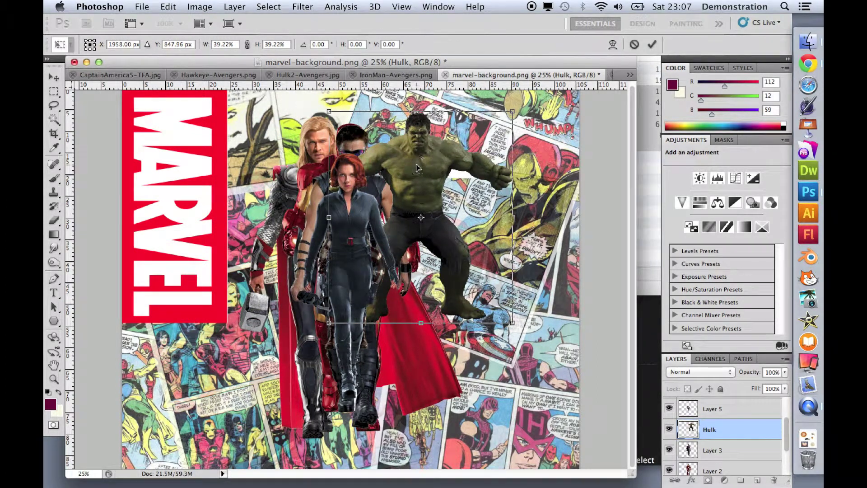
key("Return")
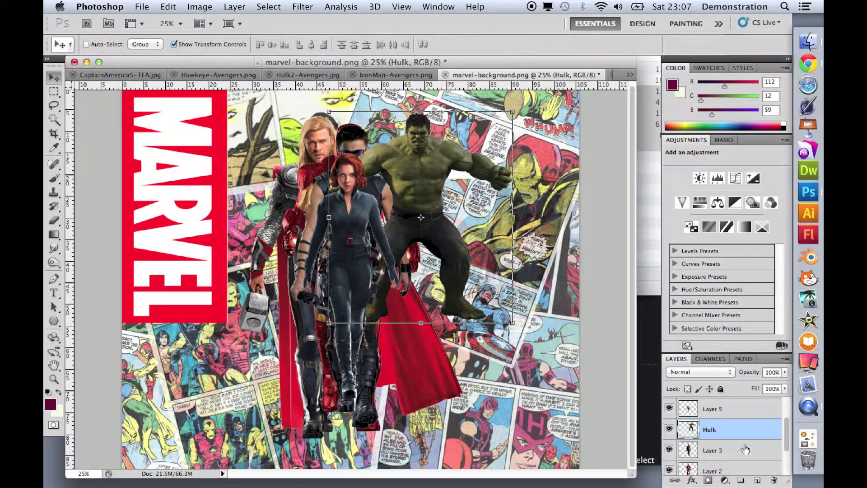
Step: Shrink Captain America (Layer 5) beside Hulk and Hawkeye (Layer 3) beside the logo, naming their layers Captain America and hawkeye
left_click(735, 410)
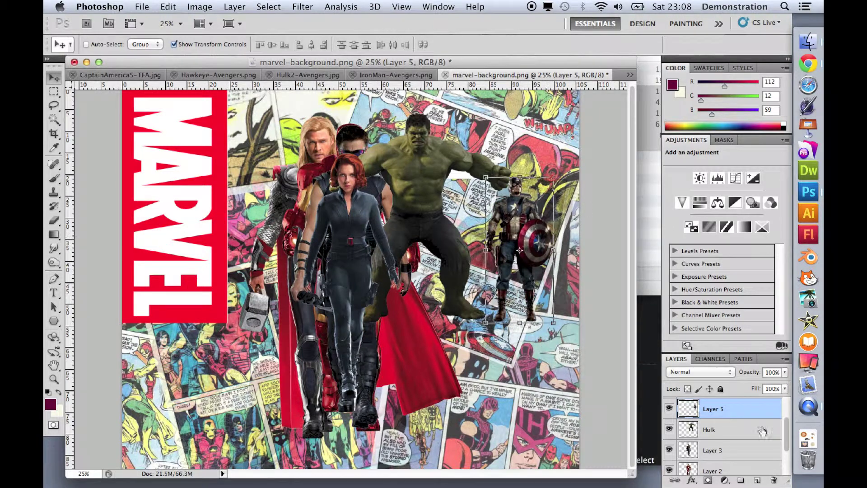
left_click(730, 451)
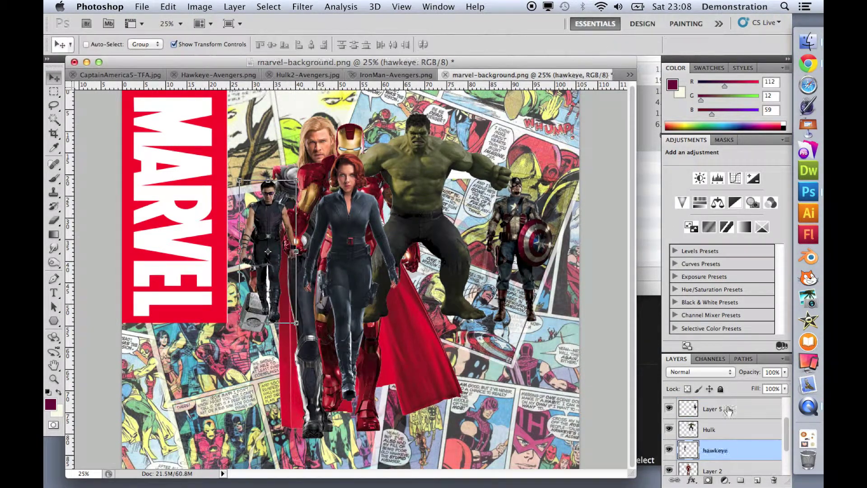
left_click(718, 409)
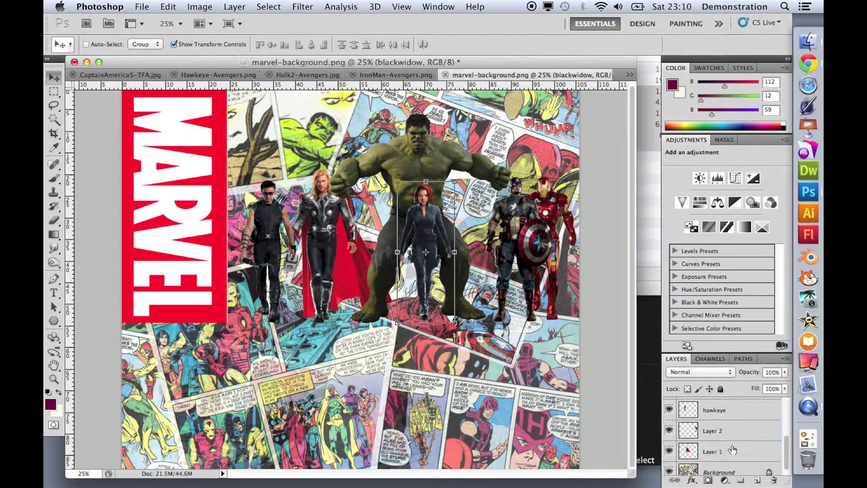
Step: Rename Layer 2, the Iron Man image, as ironman and Layer 1, the Thor image, as thor
double_click(717, 451)
type("th")
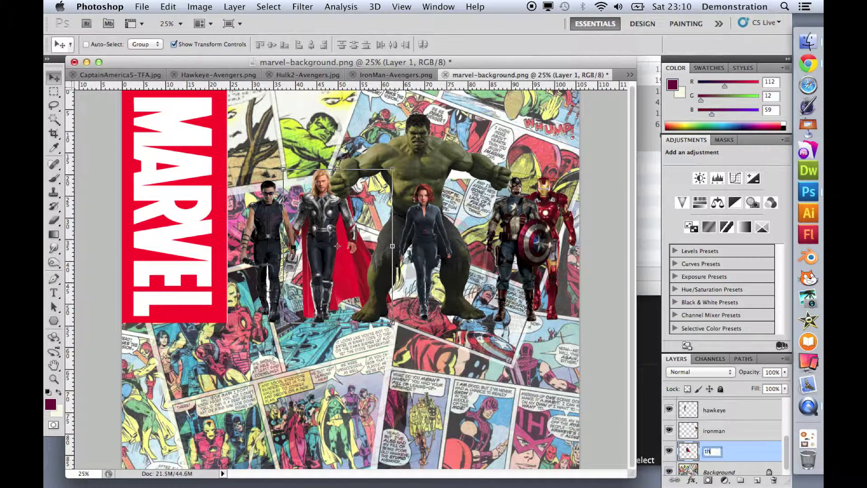
type("or")
key("Return")
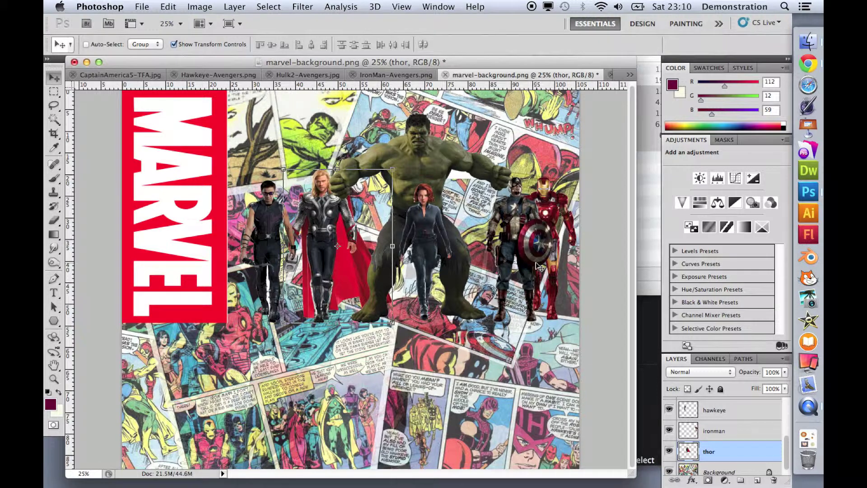
Step: Scale the Hulk layer down slightly, position it behind Black Widow with the feet a little above hers, and apply the transformation
scroll(729, 438, "up", 5)
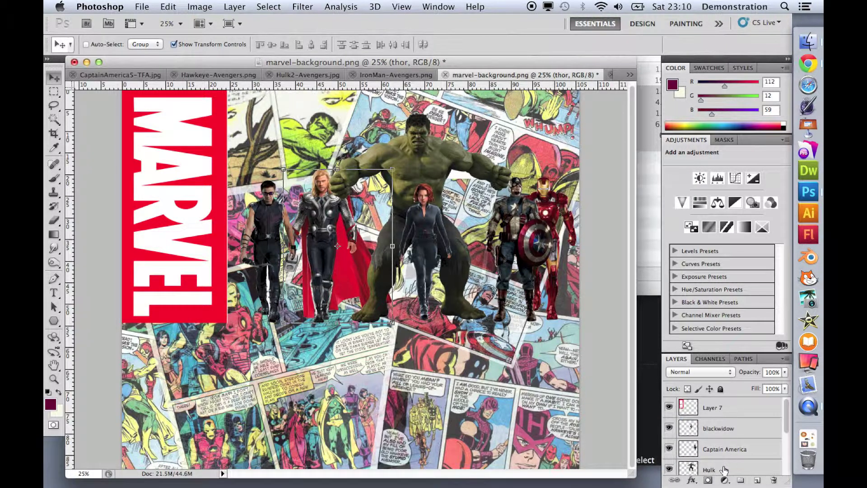
left_click(724, 470)
left_click_drag(512, 112, 482, 139)
left_click_drag(399, 204, 408, 189)
key("Return")
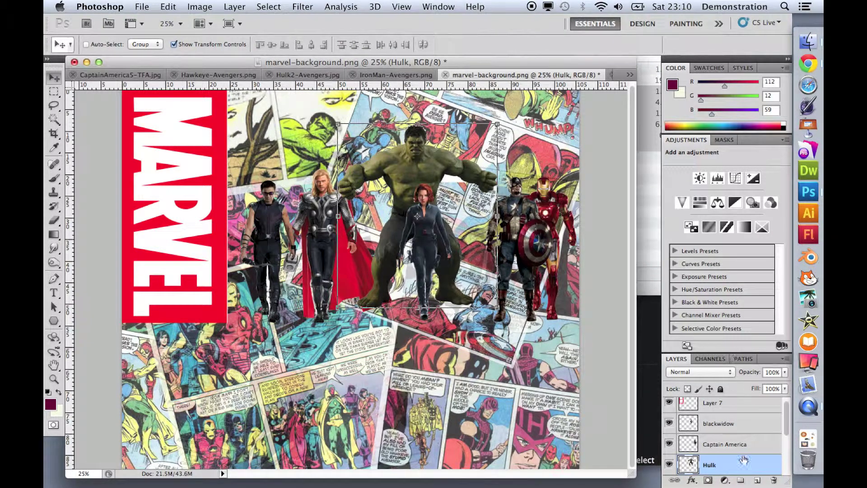
Step: Reorder the layer stack so that Hulk sits directly above Background and hawkeye sits between thor and Hulk
scroll(740, 449, "down", 4)
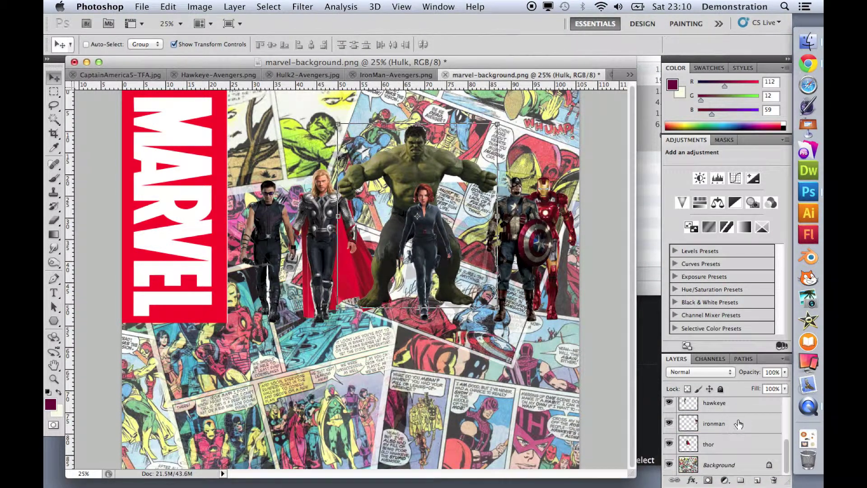
scroll(739, 424, "up", 3)
scroll(740, 418, "down", 3)
double_click(683, 140)
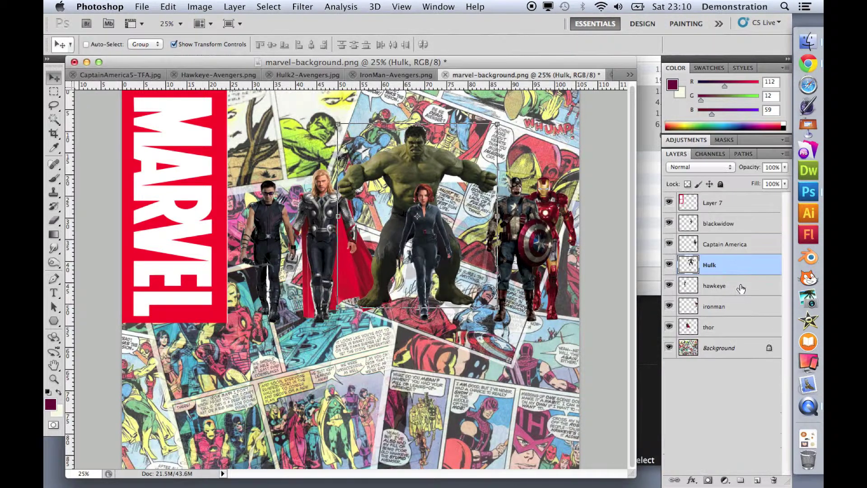
left_click_drag(724, 266, 722, 337)
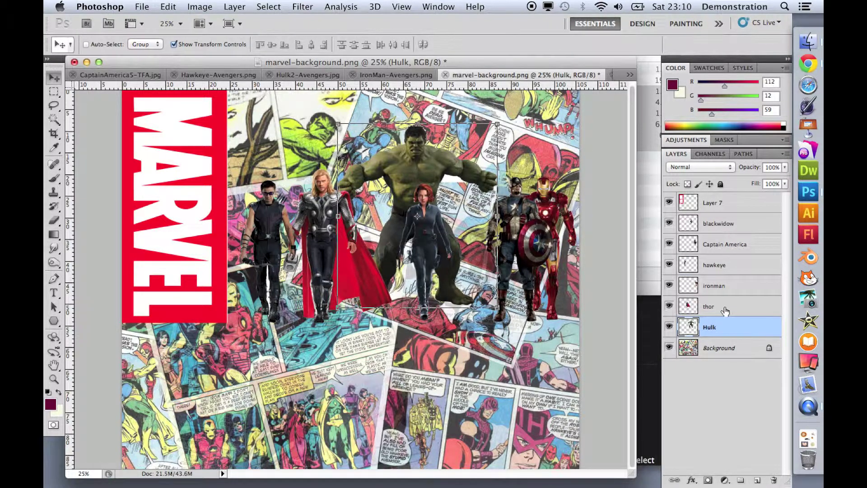
left_click(736, 270)
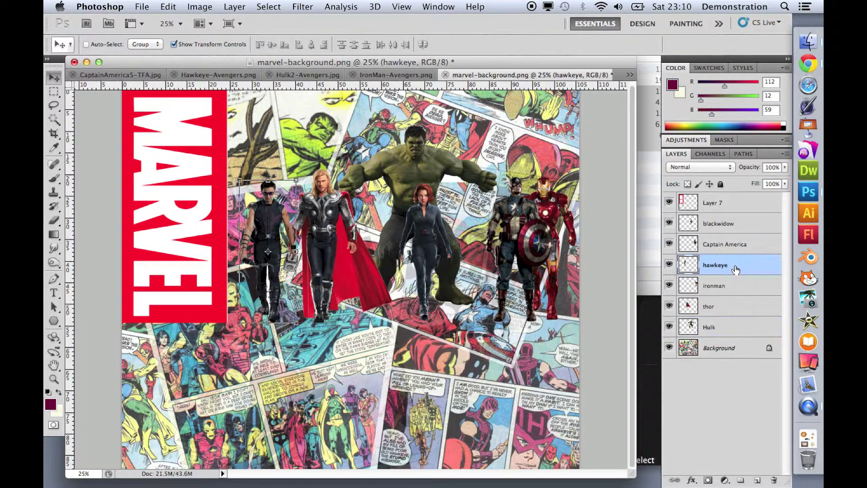
left_click_drag(736, 268, 737, 318)
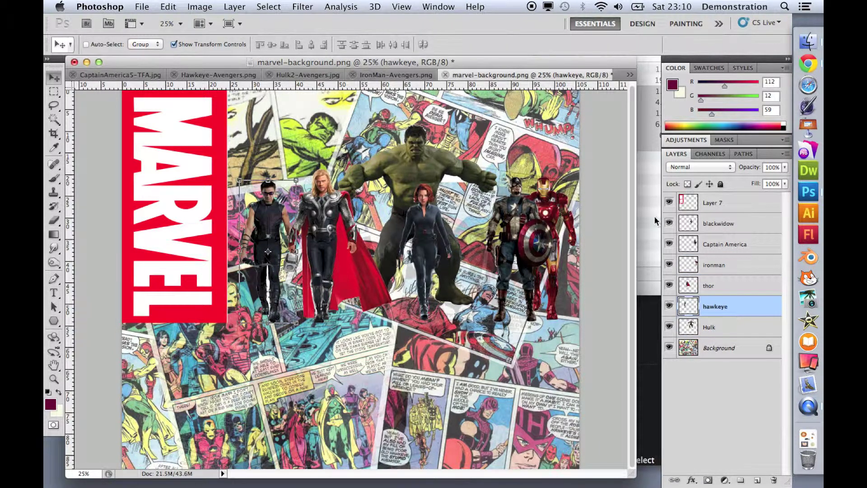
Step: Shift Captain America left on the canvas to uncover Iron Man, and move Layer 7, the logo, directly above Background in the stack
left_click(747, 243)
left_click_drag(517, 247, 487, 244)
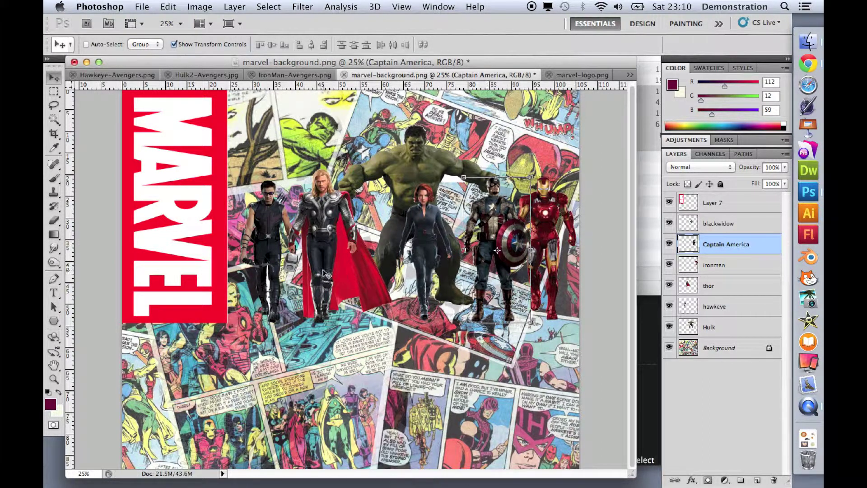
left_click(736, 229)
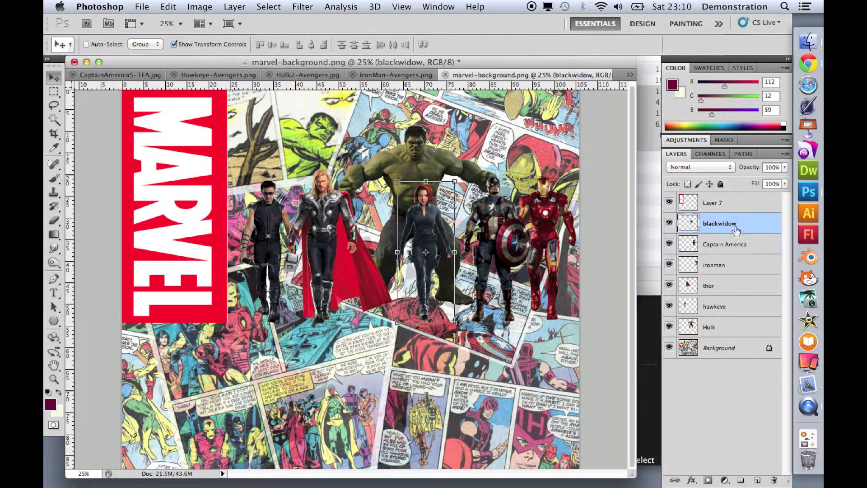
left_click(739, 207)
left_click_drag(729, 206, 727, 338)
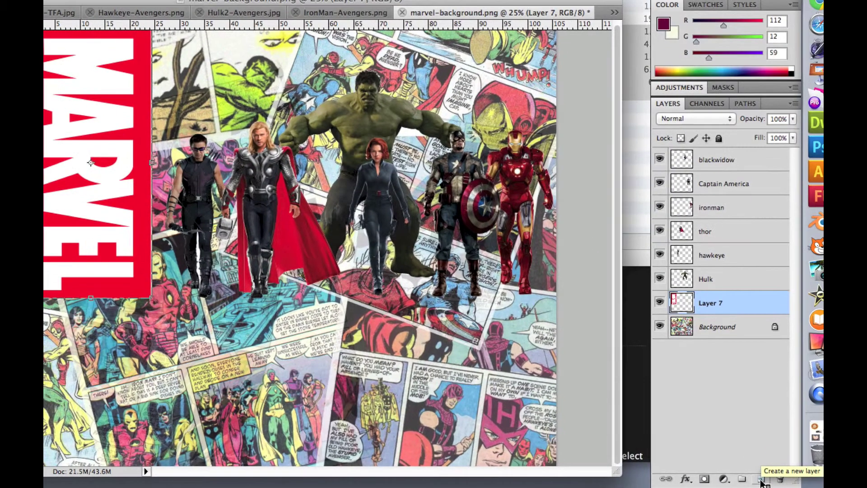
Step: Create a new layer above Layer 7 and fill it with white using the Paint Bucket tool
left_click(761, 480)
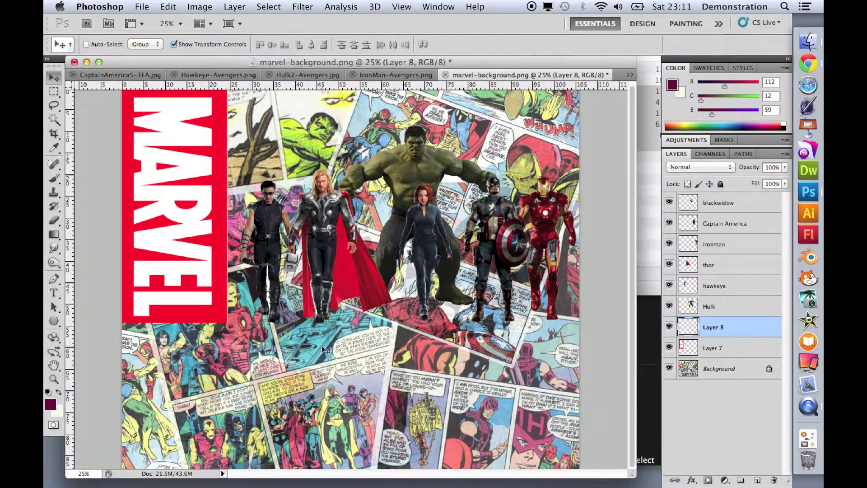
left_click(47, 392)
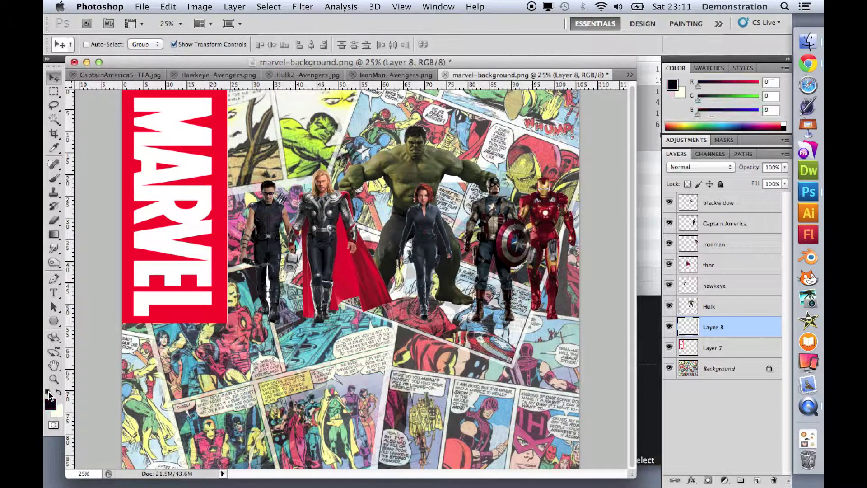
left_click(59, 392)
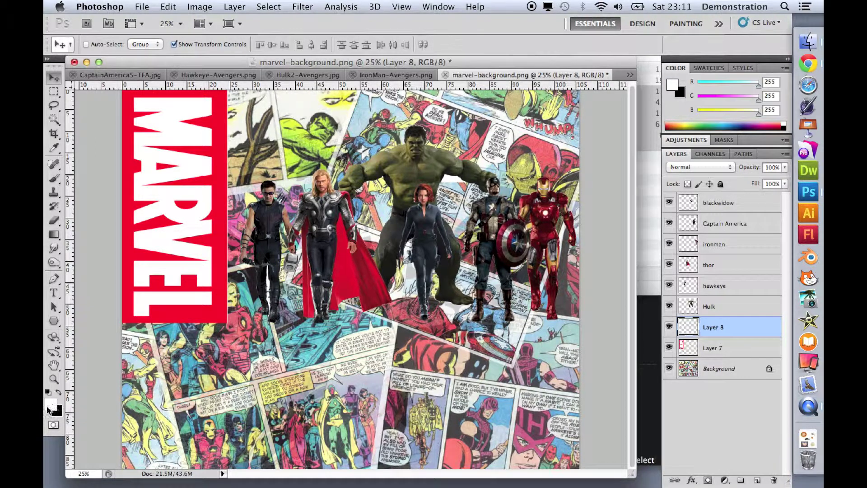
left_click(55, 237)
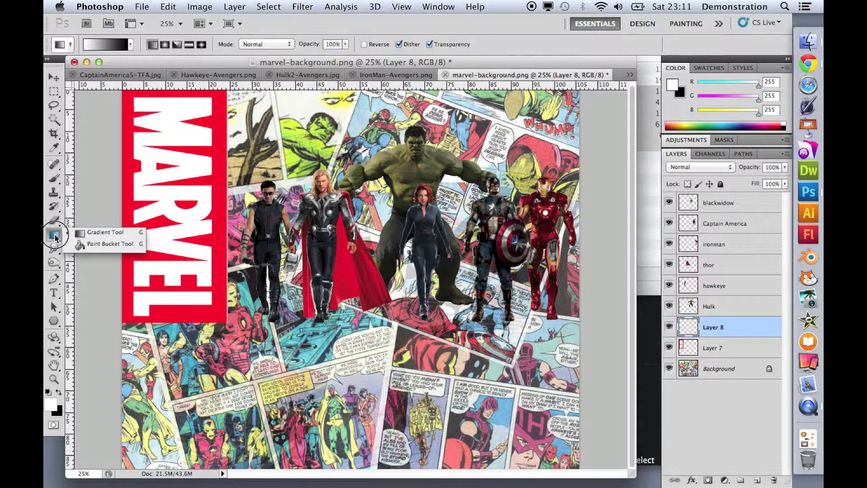
left_click(113, 245)
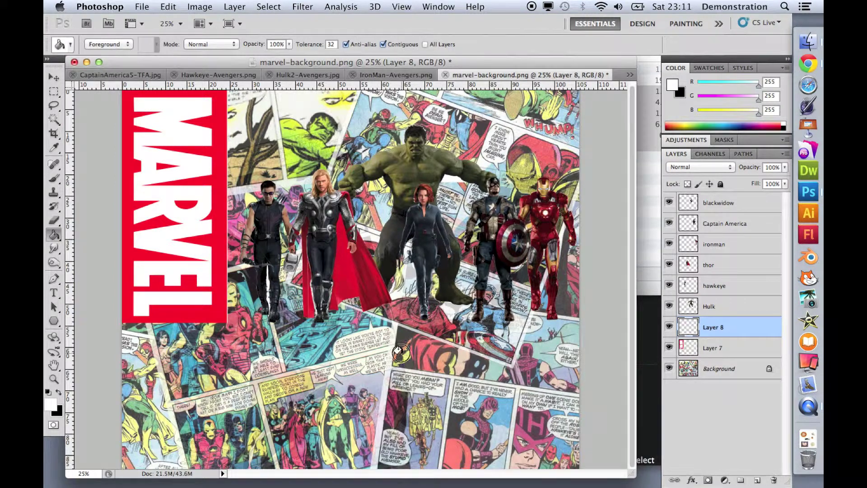
left_click(399, 350)
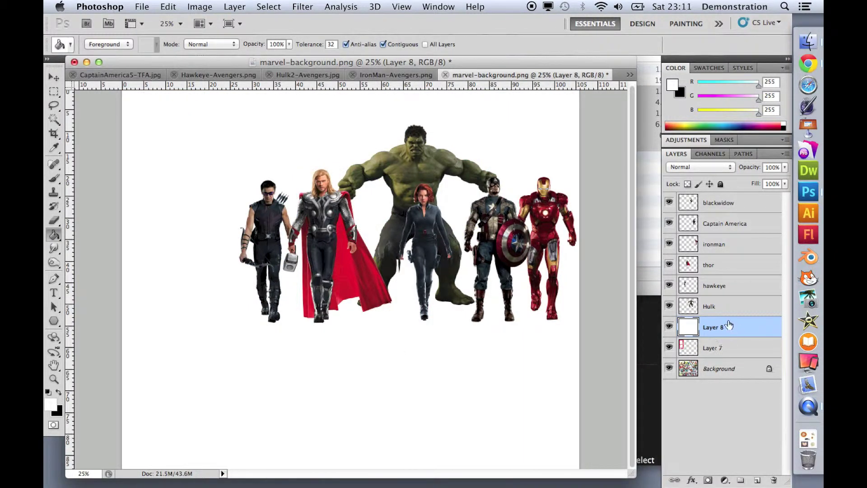
Step: Move Layer 7 above the white Layer 8 in the stack and rename it as logo
left_click_drag(728, 349, 728, 350)
double_click(715, 330)
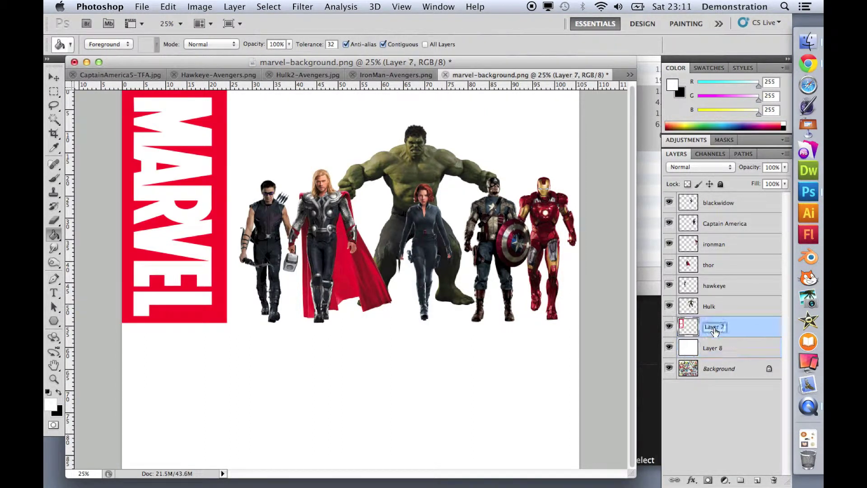
type("logo")
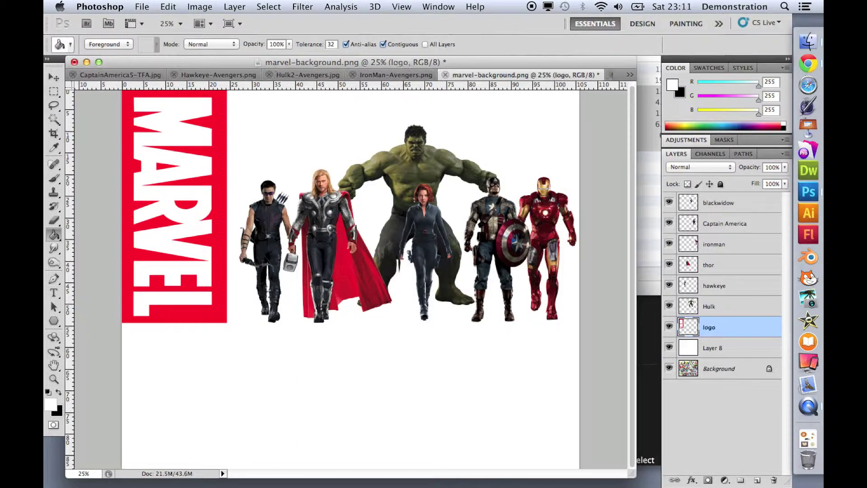
Step: Reduce the opacity of the white Layer 8 to 71% to fade the comic background
left_click(714, 348)
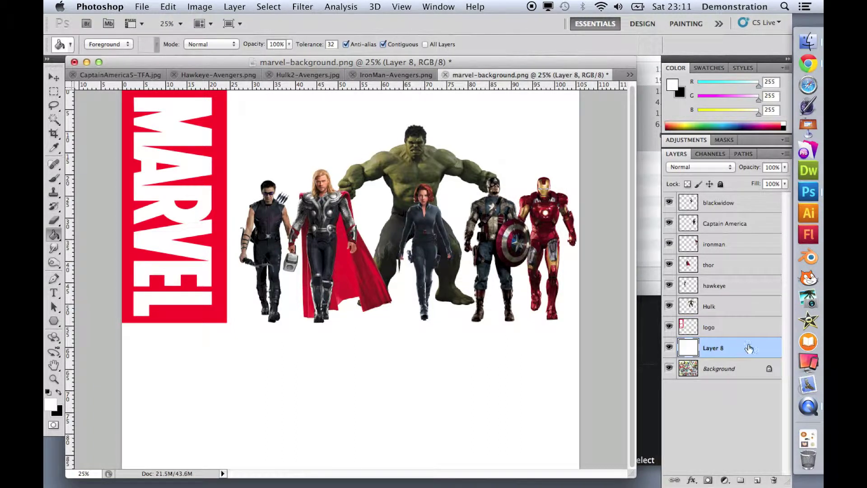
left_click(785, 167)
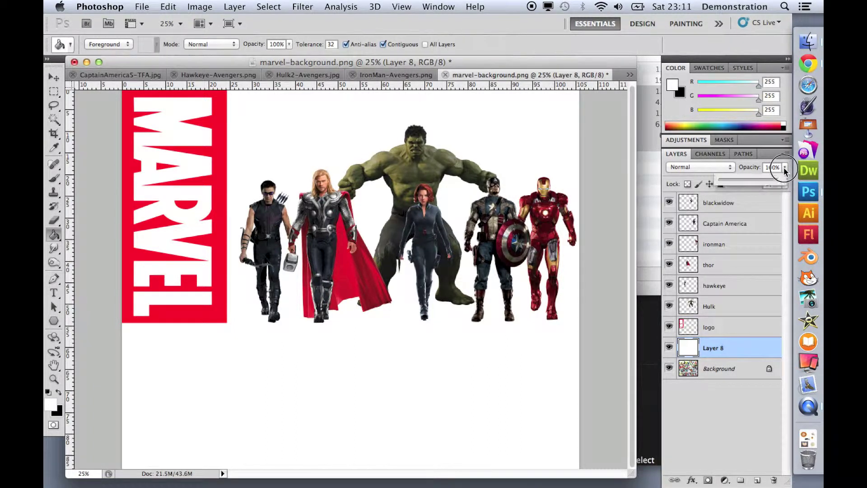
left_click_drag(772, 182, 763, 180)
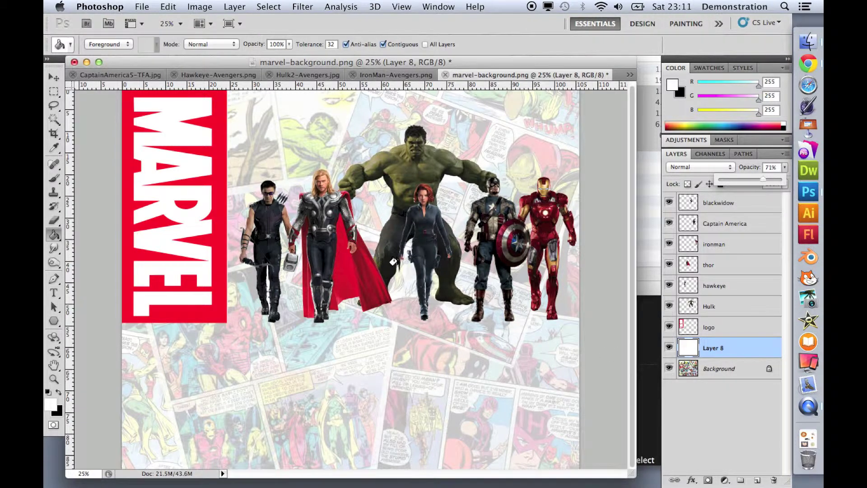
Step: Add a white 13 px outside stroke to the thor layer
key("alt+period")
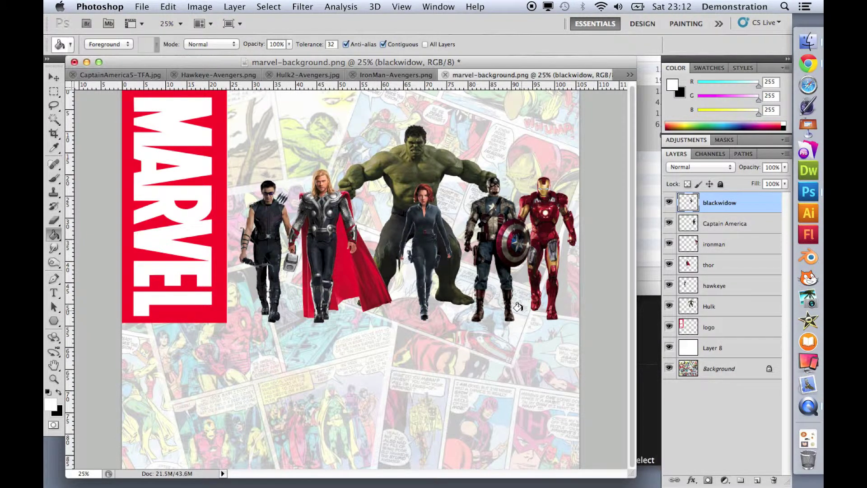
left_click(733, 270)
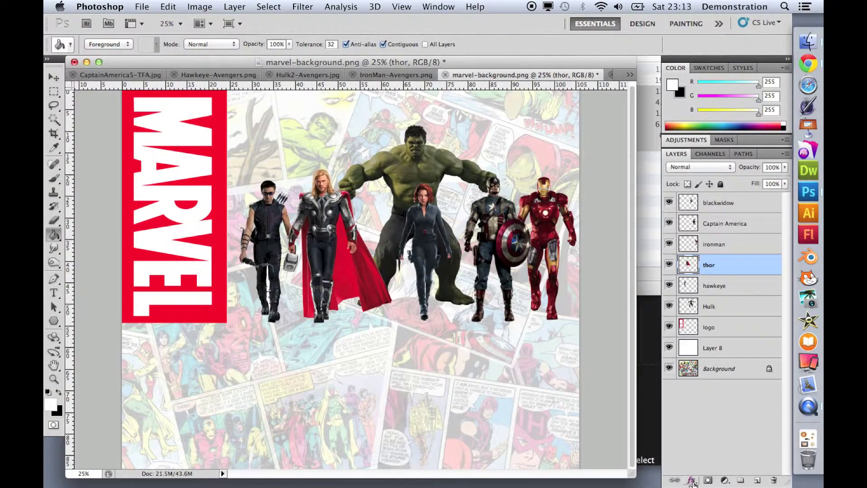
left_click(692, 480)
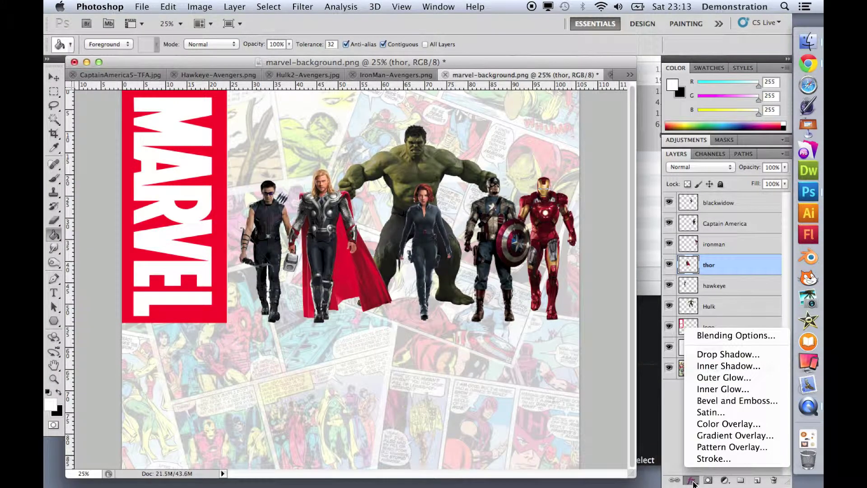
left_click(720, 459)
left_click_drag(294, 116, 630, 123)
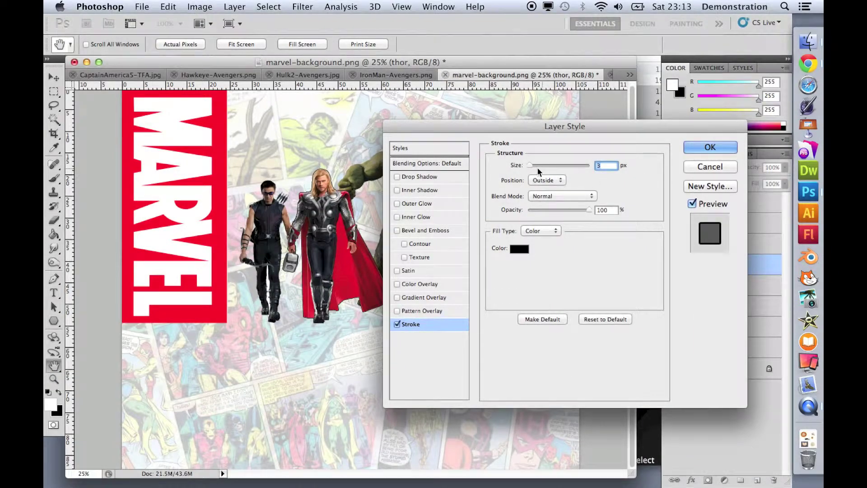
mouse_move(530, 166)
left_mouse_down()
mouse_move(565, 166)
mouse_move(535, 166)
left_mouse_up()
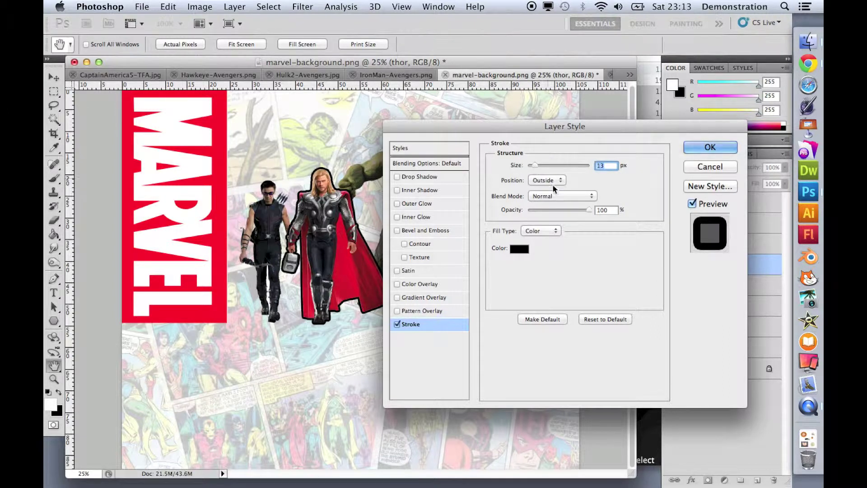
left_click(523, 250)
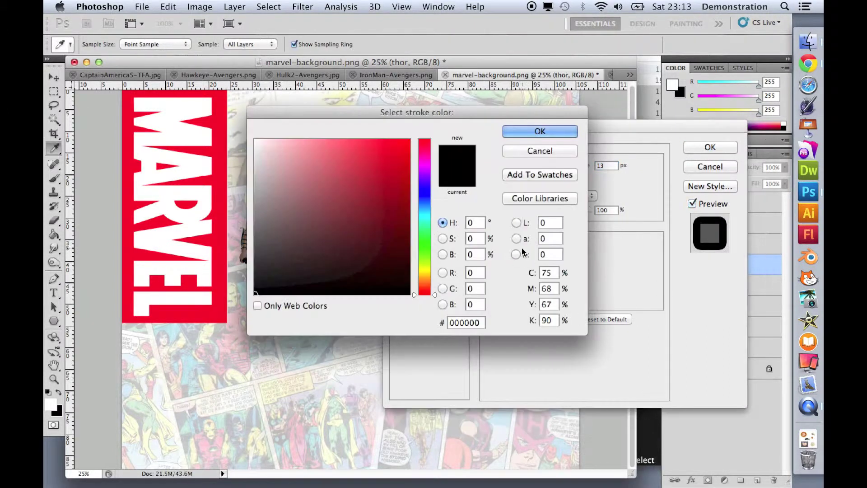
left_click_drag(271, 175, 242, 130)
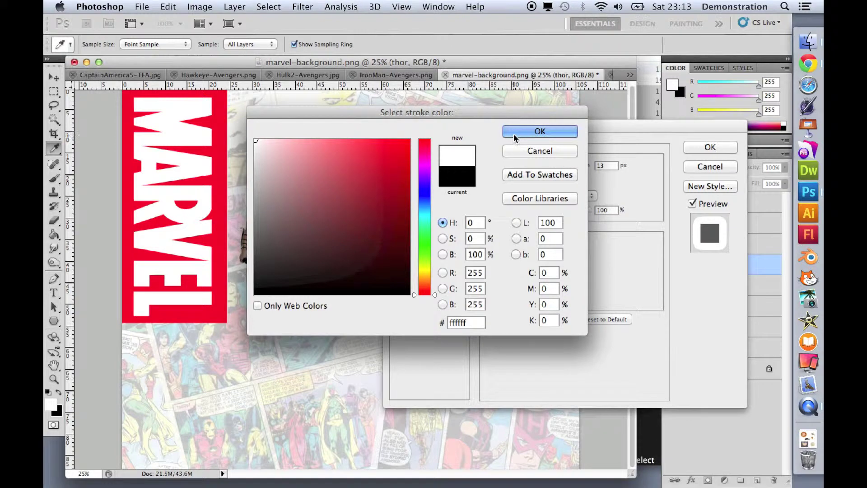
left_click(528, 132)
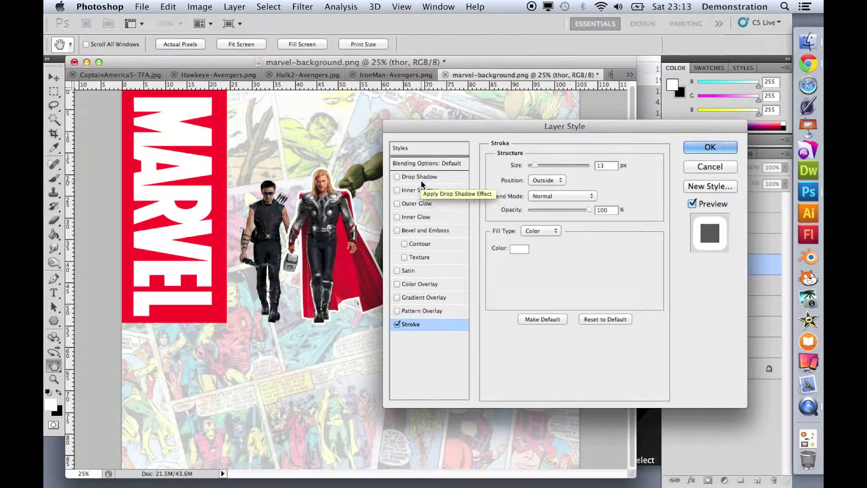
Step: Add a drop shadow to the thor layer with distance 35 px, spread 16% and size 35 px
left_click(396, 177)
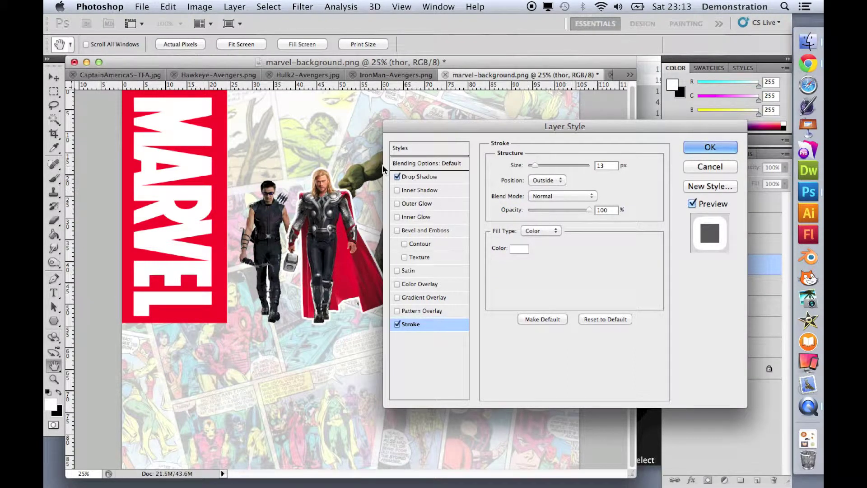
left_click(398, 177)
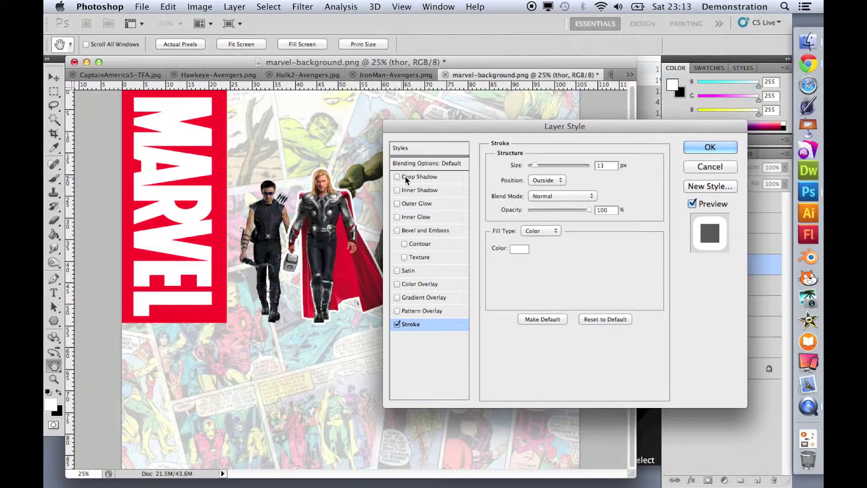
left_click(432, 177)
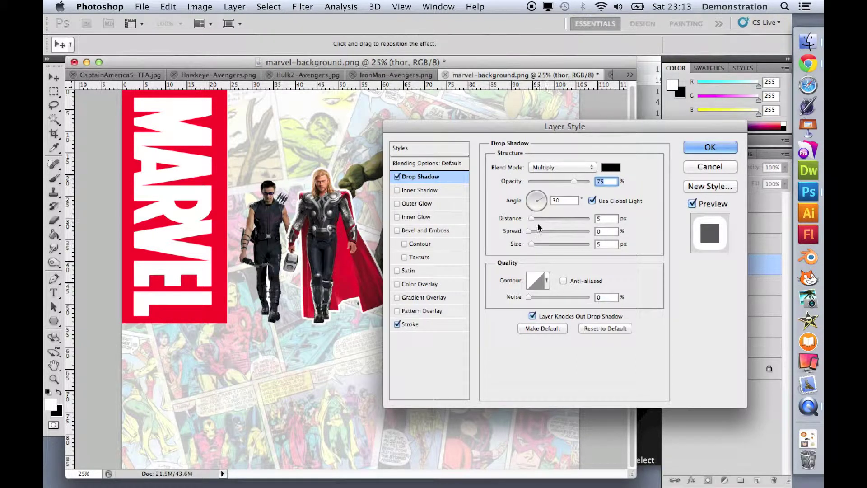
left_click_drag(531, 217, 549, 219)
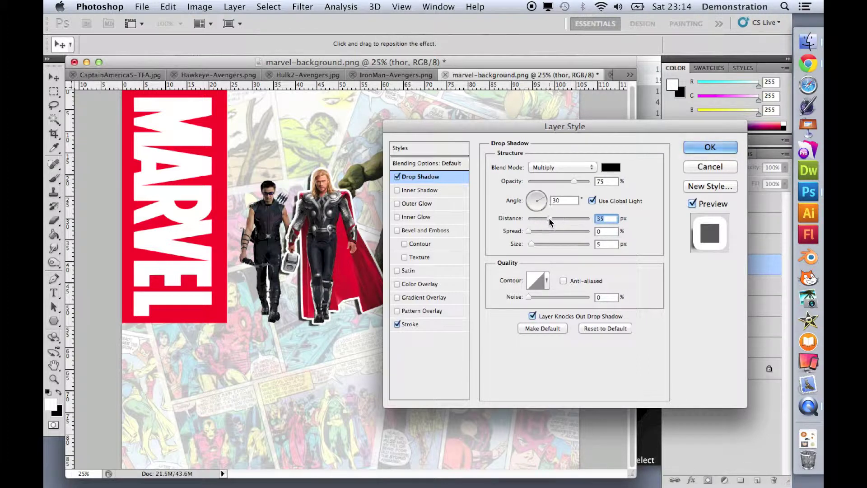
mouse_move(529, 232)
left_mouse_down()
mouse_move(542, 232)
mouse_move(532, 244)
mouse_move(540, 245)
left_mouse_up()
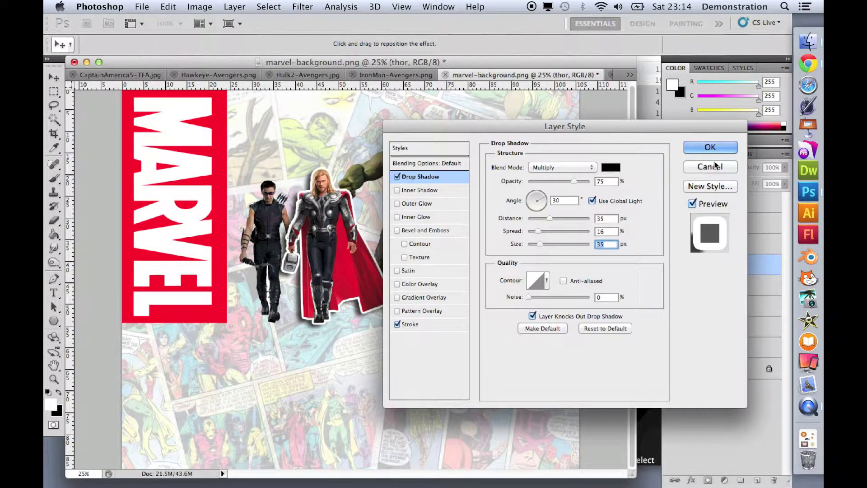
left_click(714, 147)
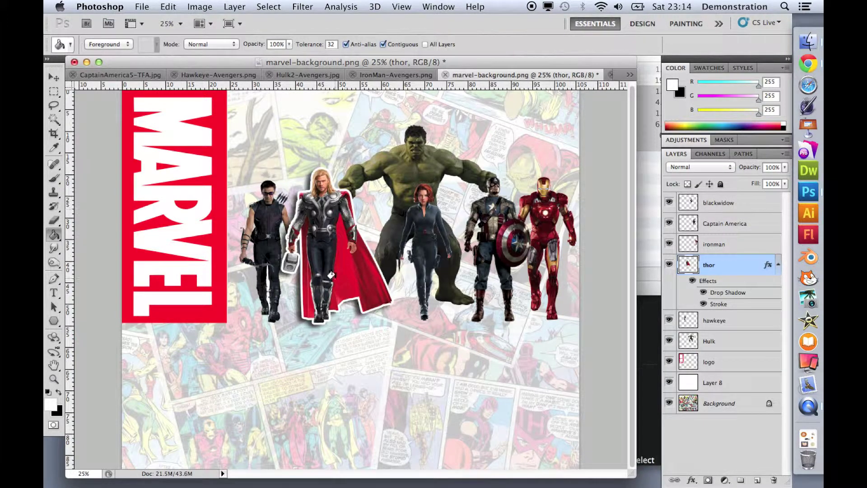
Step: Copy the thor layer's style and paste it onto the Hulk and hawkeye layers
right_click(723, 266)
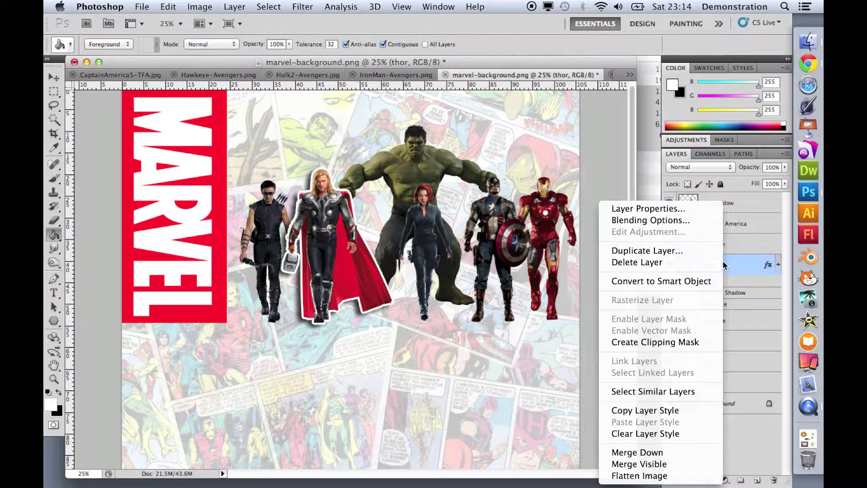
left_click(657, 411)
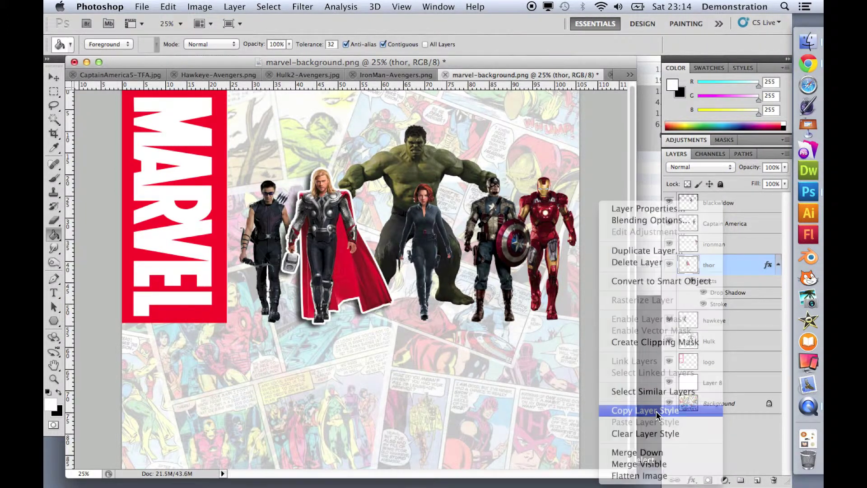
left_click(728, 344)
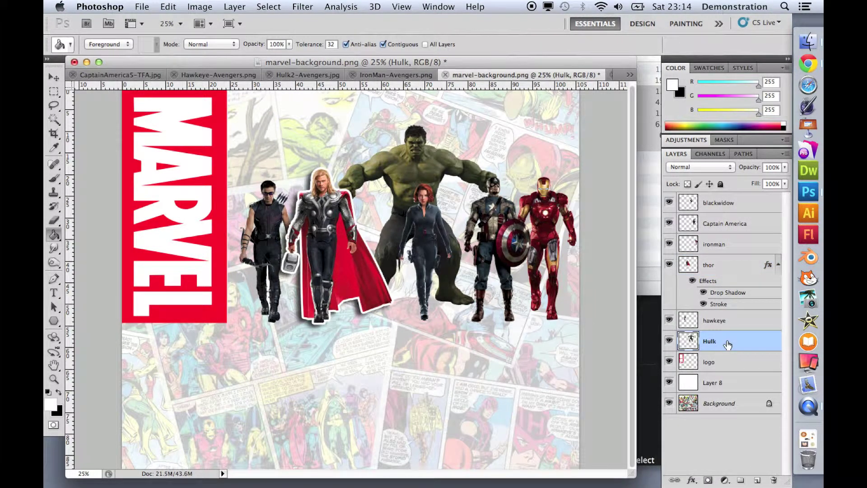
right_click(728, 344)
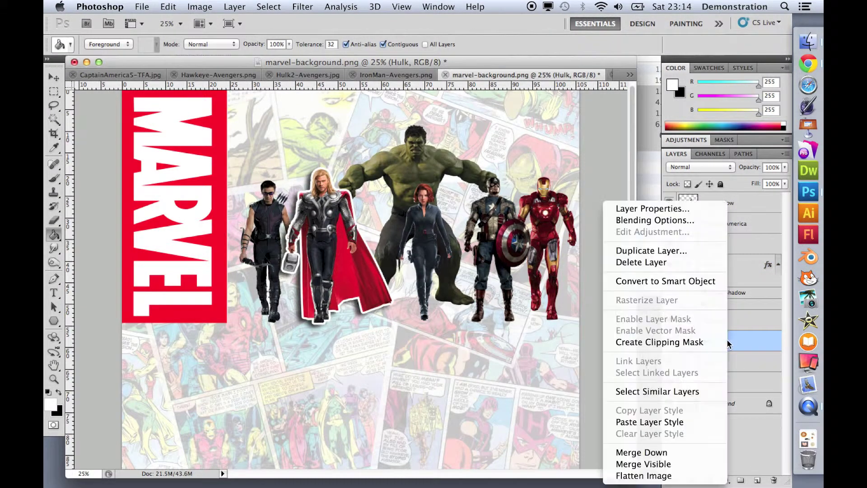
left_click(672, 422)
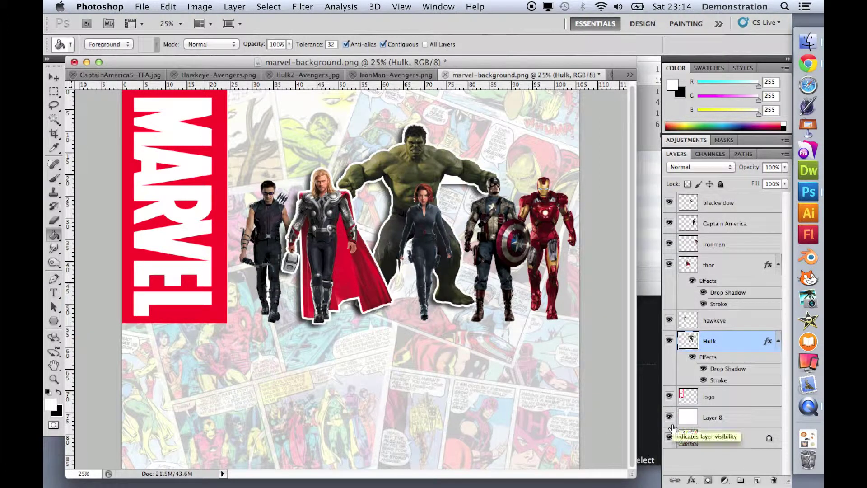
left_click(731, 321)
right_click(732, 323)
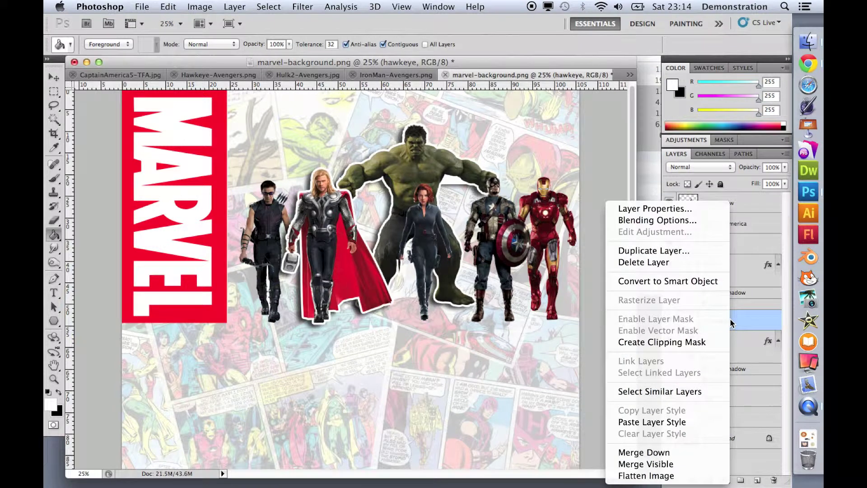
left_click(682, 422)
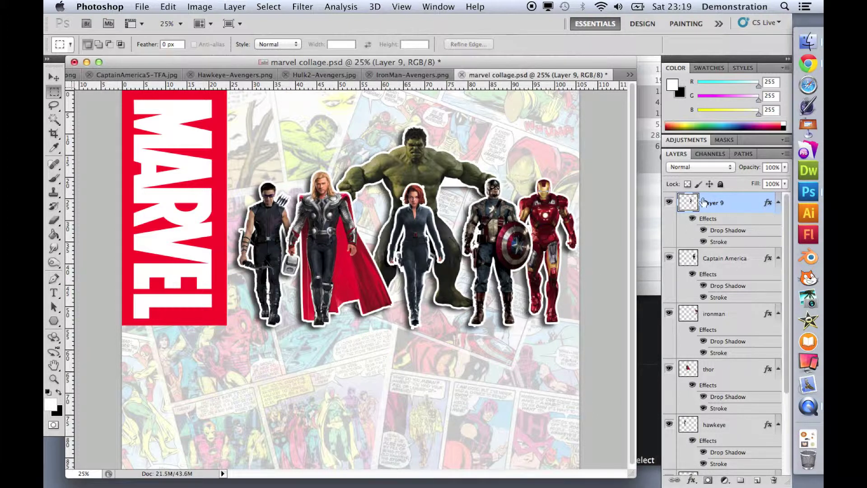
Step: Collapse the effects lists of all six character layers, from Layer 9 down to Hulk
left_click(779, 203)
left_click(779, 223)
left_click(779, 244)
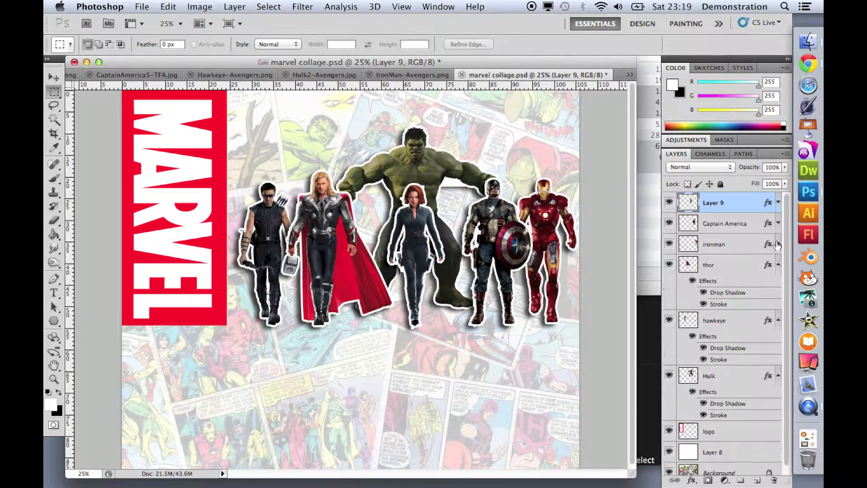
left_click(779, 264)
left_click(779, 286)
left_click(779, 306)
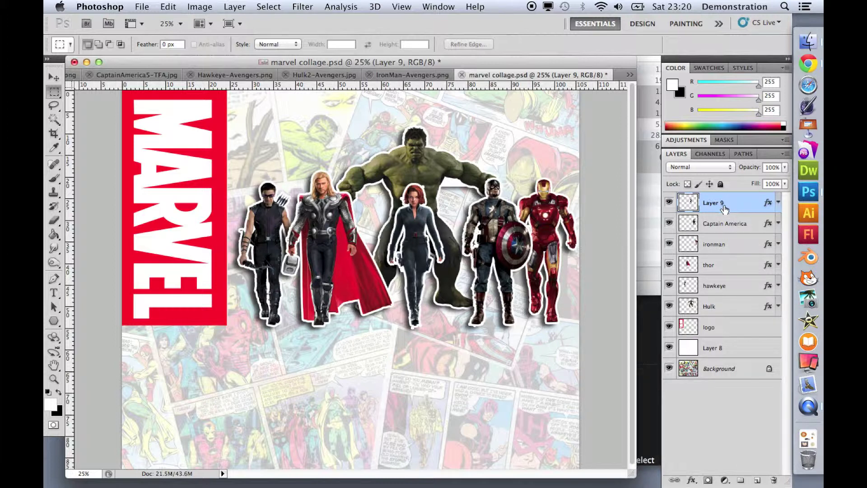
Step: Select the six character layers from Layer 9 to Hulk and move them together up and left, slightly overlapping the logo
left_click(723, 223, "shift")
left_click(722, 244, "shift")
left_click(723, 265, "shift")
left_click(722, 286, "shift")
left_click(721, 308, "shift")
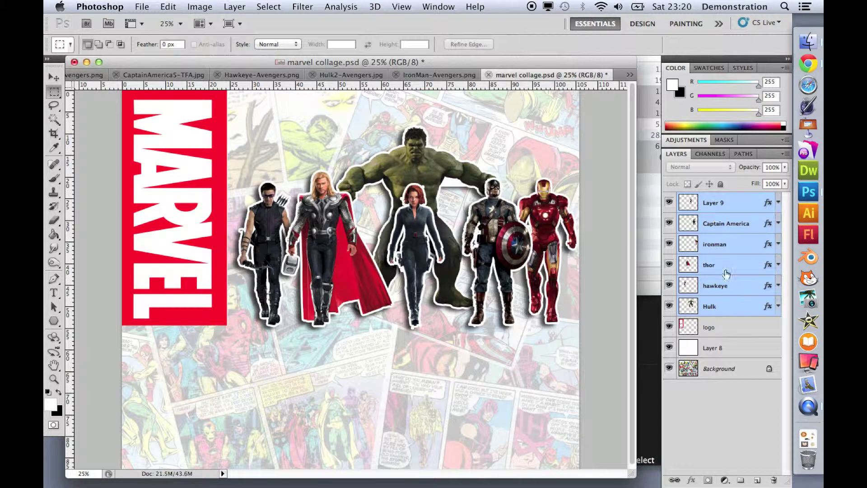
left_click(54, 78)
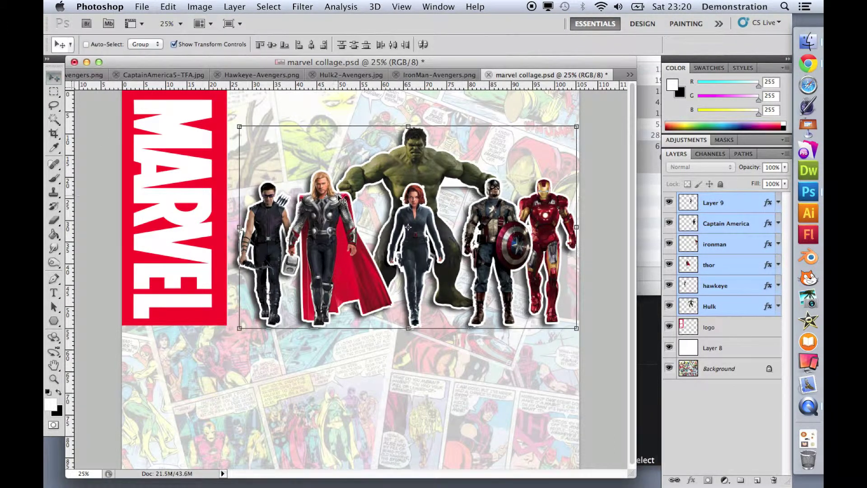
left_click(414, 254)
left_click_drag(414, 254, 392, 239)
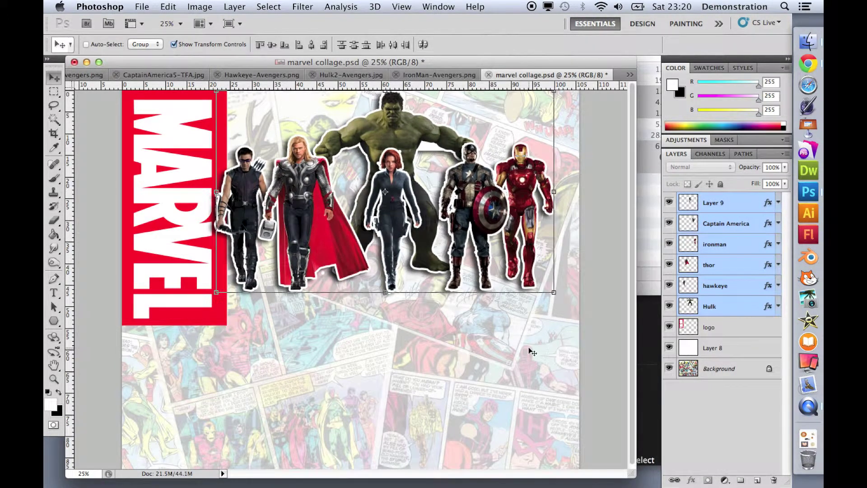
Step: Scale the selected characters together to about 105.5% and shift them down so Hulk's head is clear of the canvas's upper edge
left_click_drag(554, 294, 571, 313)
left_click_drag(571, 314, 565, 316)
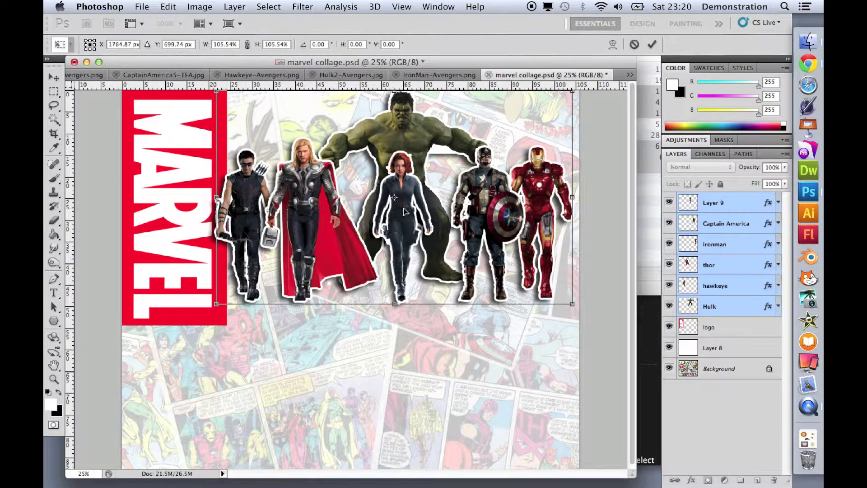
left_click_drag(404, 210, 406, 220)
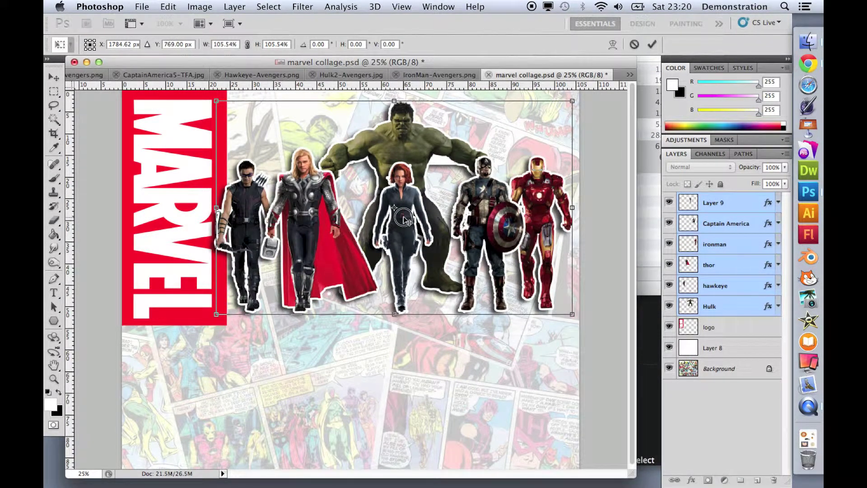
key("Return")
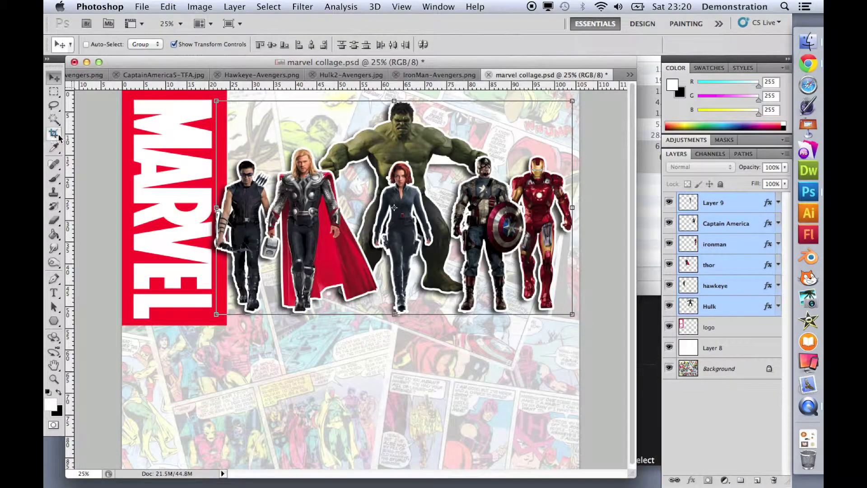
Step: Crop the canvas to its full width and the height of the Marvel logo, removing the empty comic area below
left_click(54, 137)
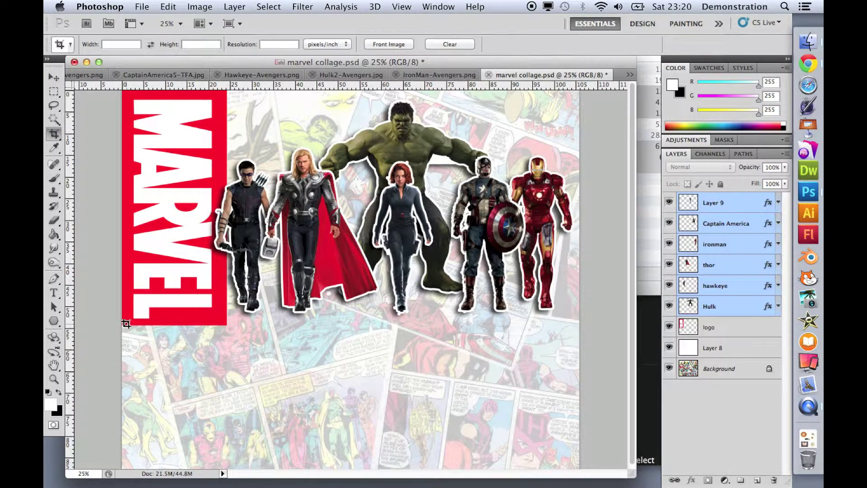
left_click_drag(122, 322, 592, 60)
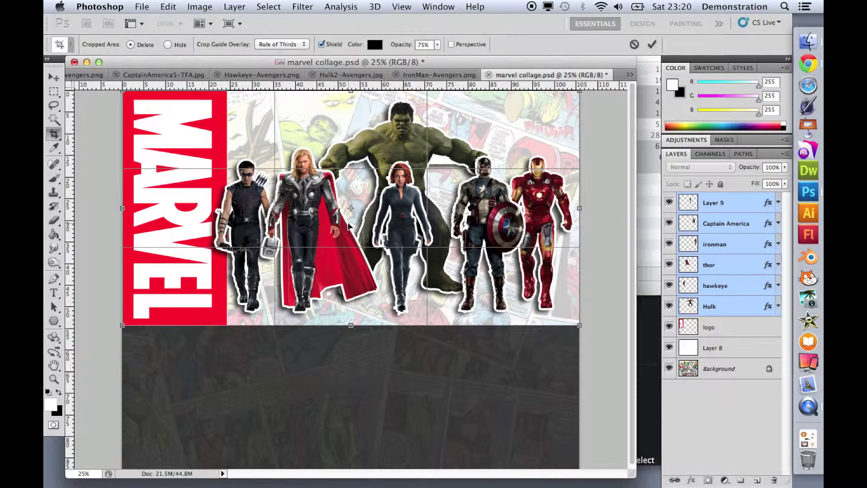
key("Return")
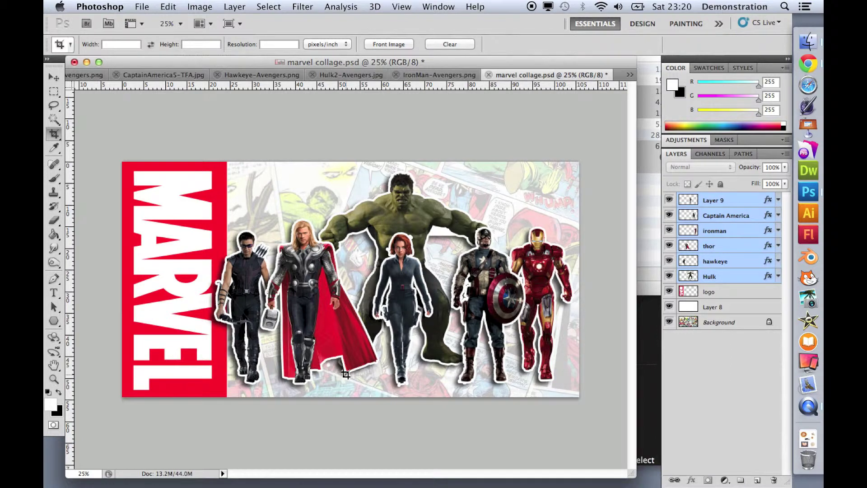
Step: Save the collage in Photoshop format as marvel collage.psd in the marvel folder, with layers and Maximize Compatibility on
left_click(143, 7)
left_click(166, 195)
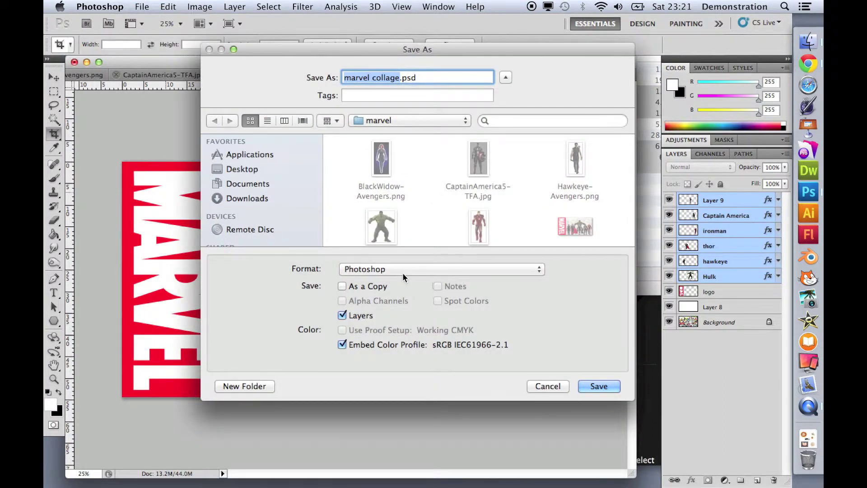
left_click(600, 386)
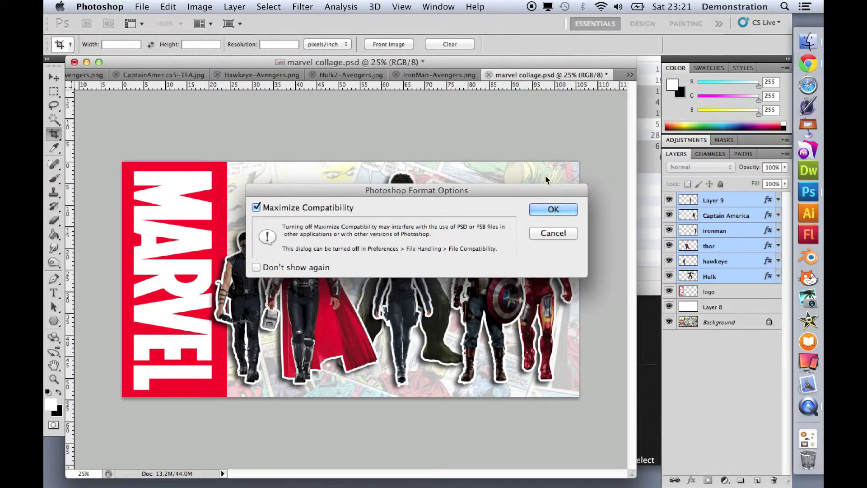
left_click(554, 209)
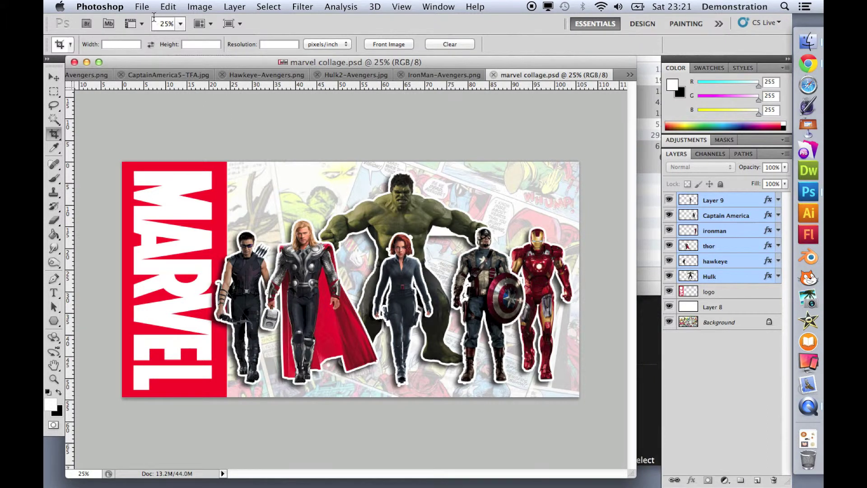
Step: Save a copy of the collage in PNG format as marvel collage.png in the marvel folder, with interlacing set to None
left_click(143, 7)
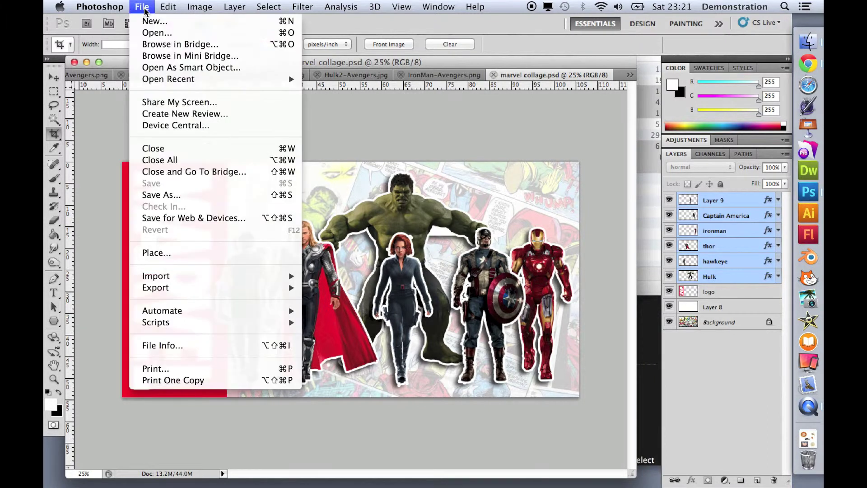
left_click(162, 195)
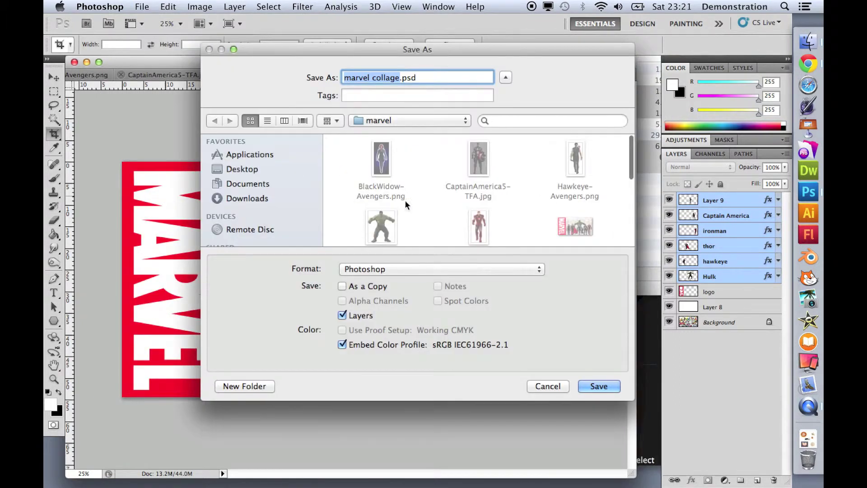
left_click(397, 270)
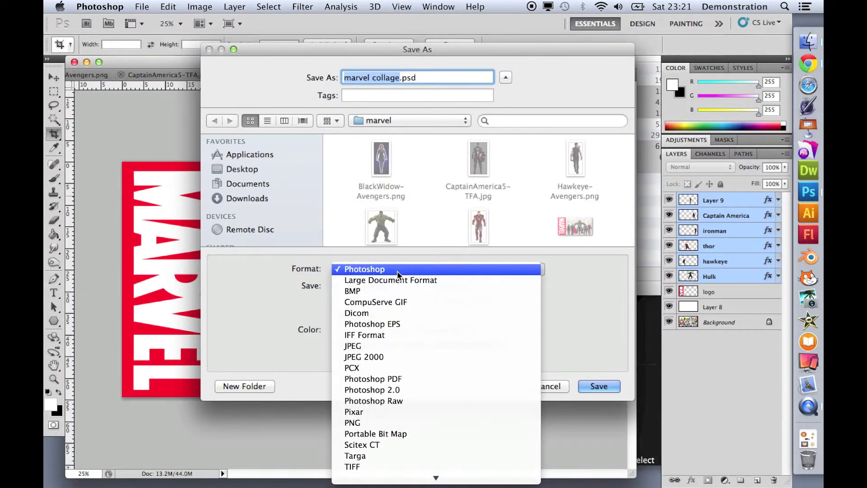
left_click(361, 423)
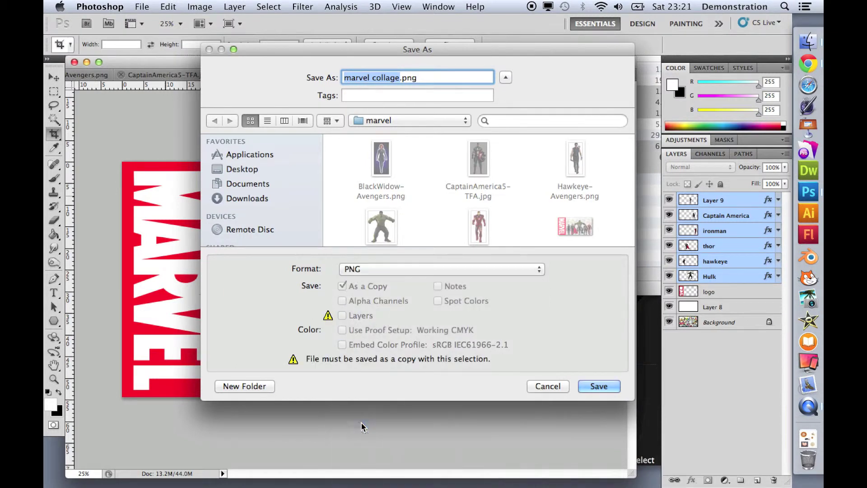
left_click(599, 386)
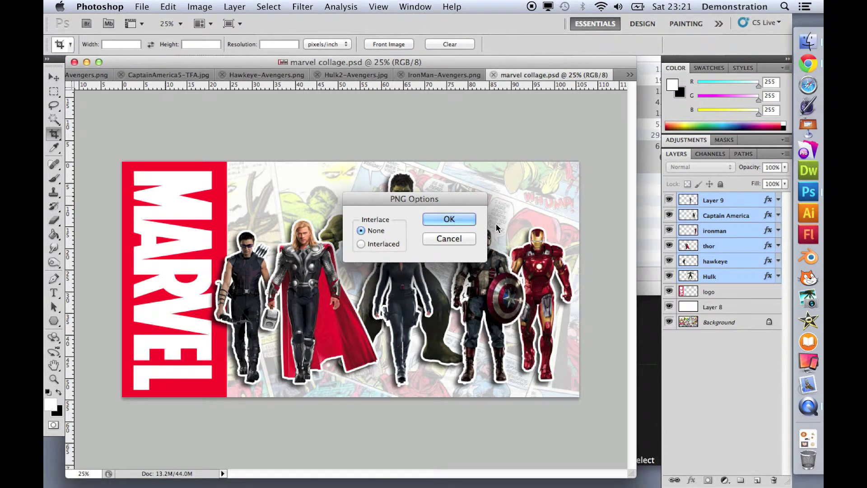
left_click(461, 222)
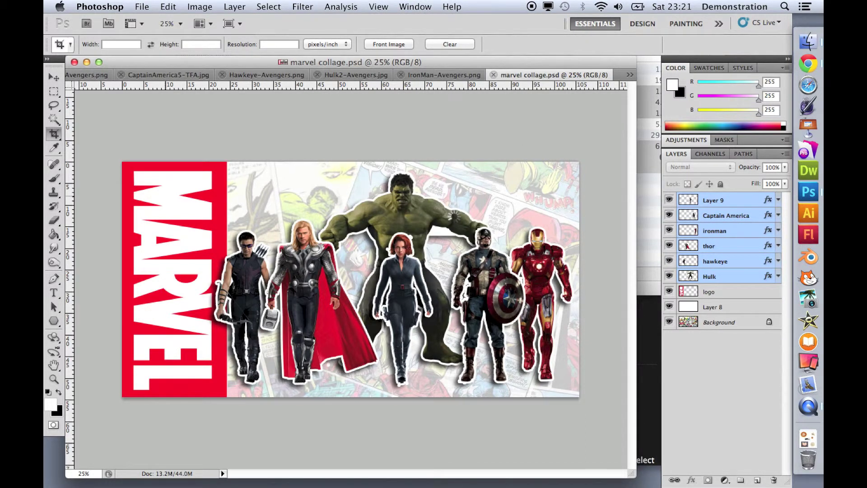
Step: Switch to the marvel folder in Finder and preview marvel collage.psd and marvel collage.png with Quick Look
left_click(652, 235)
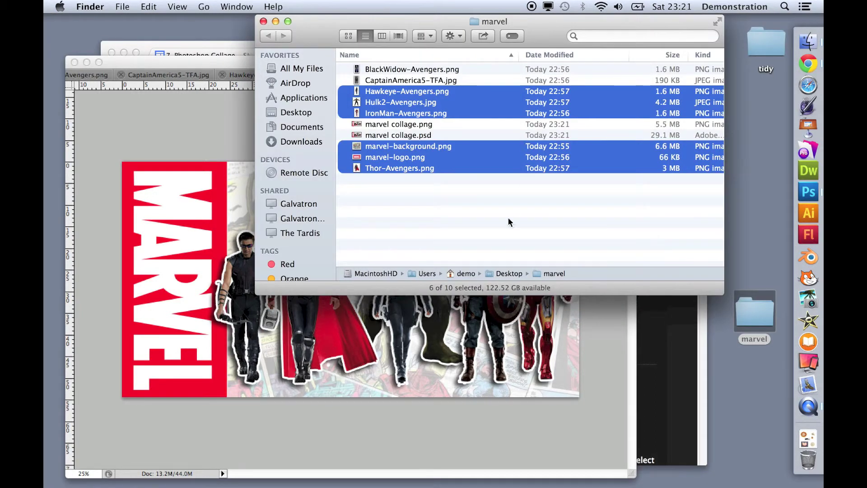
left_click(481, 216)
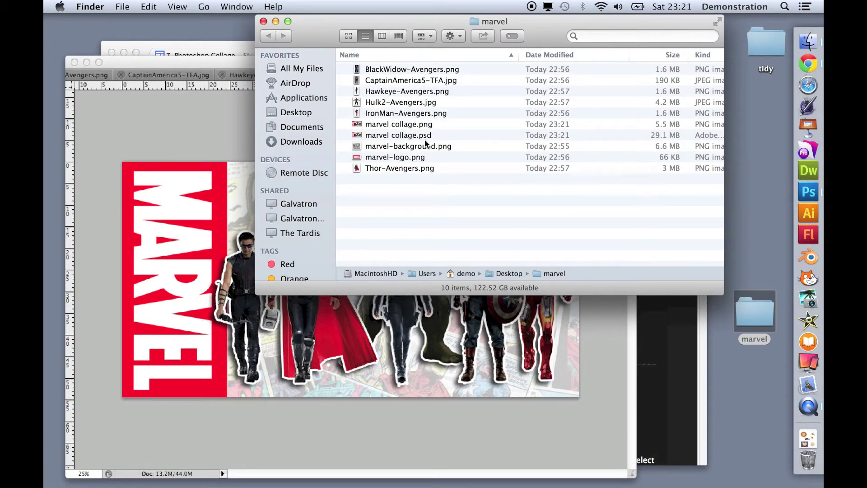
left_click(415, 137)
key("space")
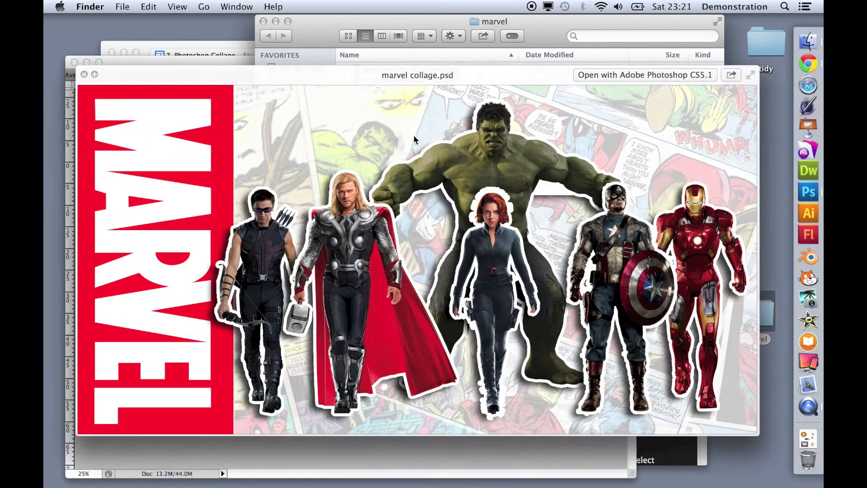
key("Up")
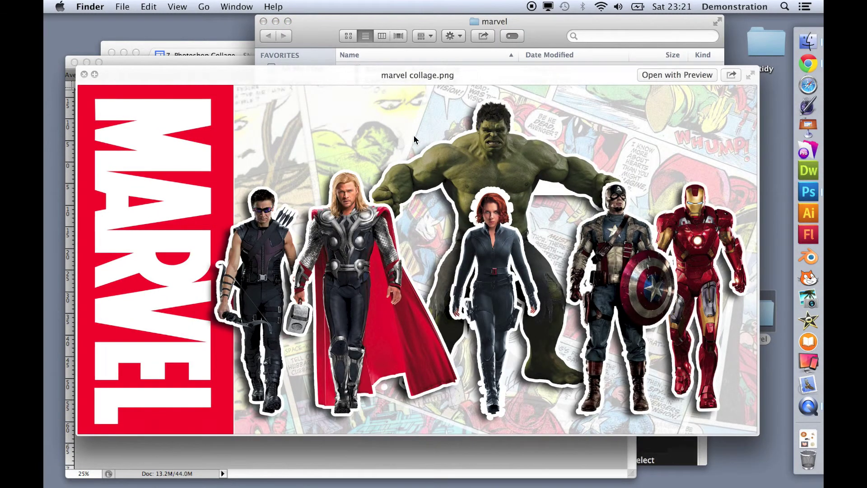
key("space")
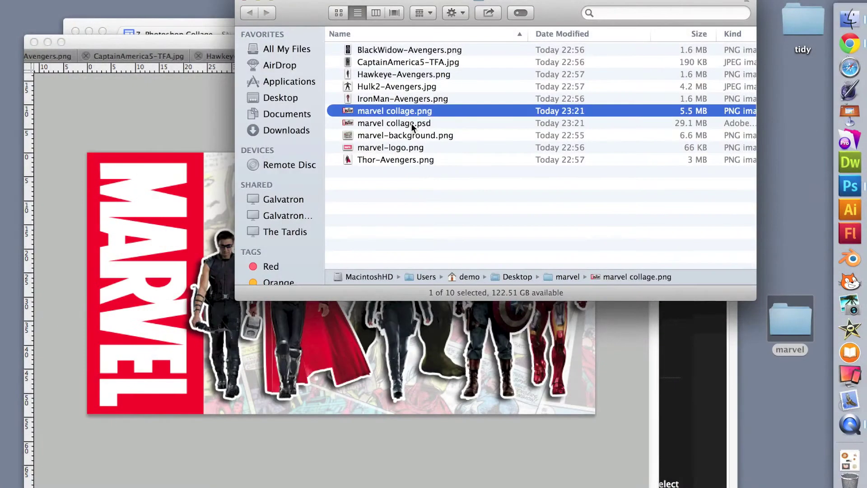